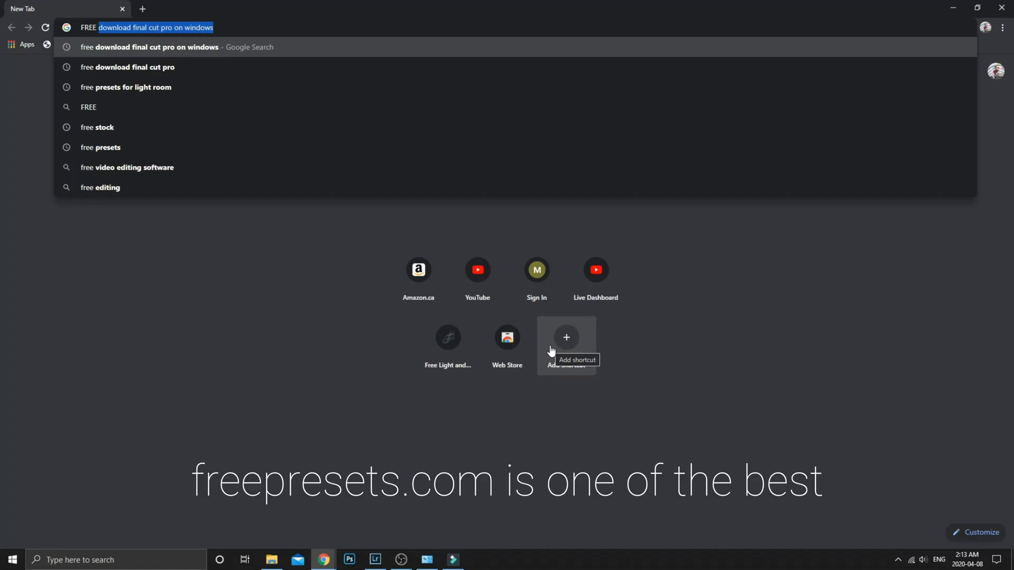
Search the web for "FREE PRESET" and open the freepresets.com Free Lightroom Presets category with its subcategories expanded
type("PRESET")
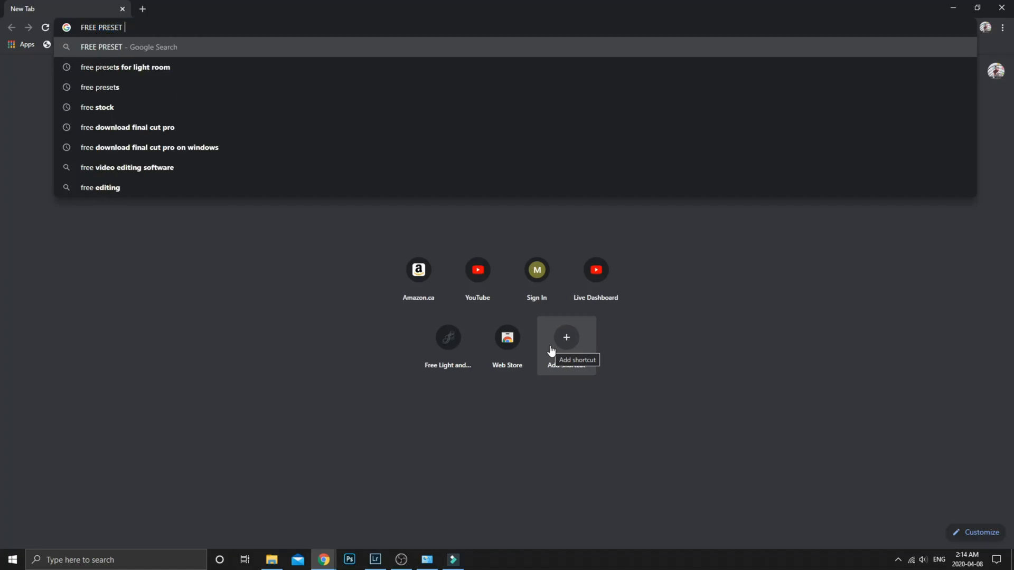
key("Return")
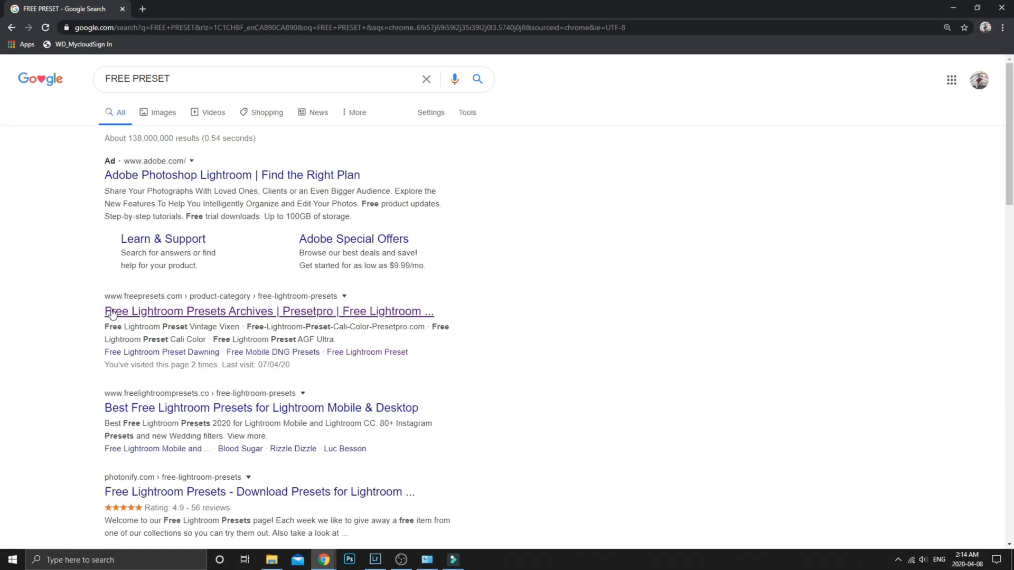
left_click(144, 316)
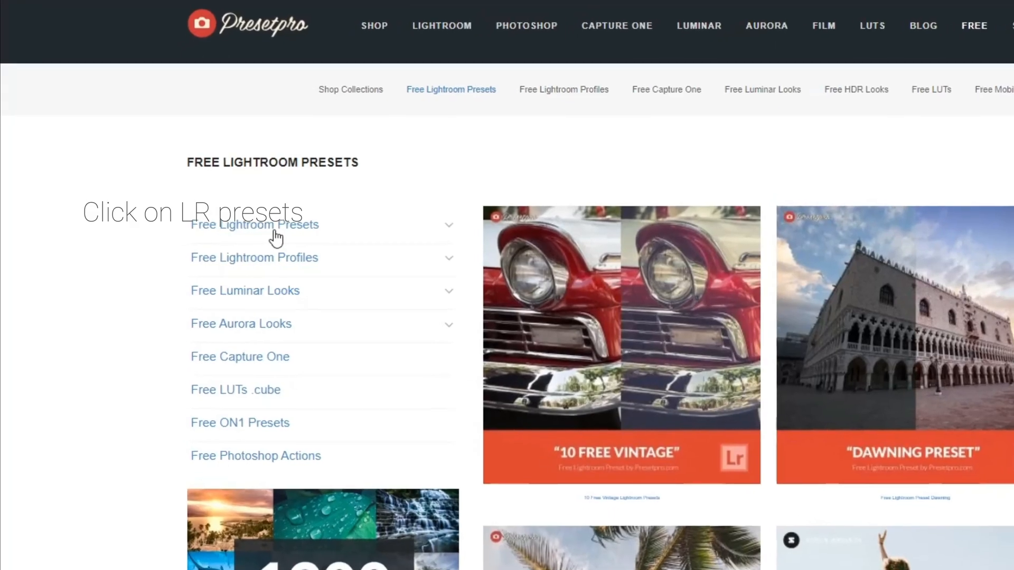
left_click(262, 233)
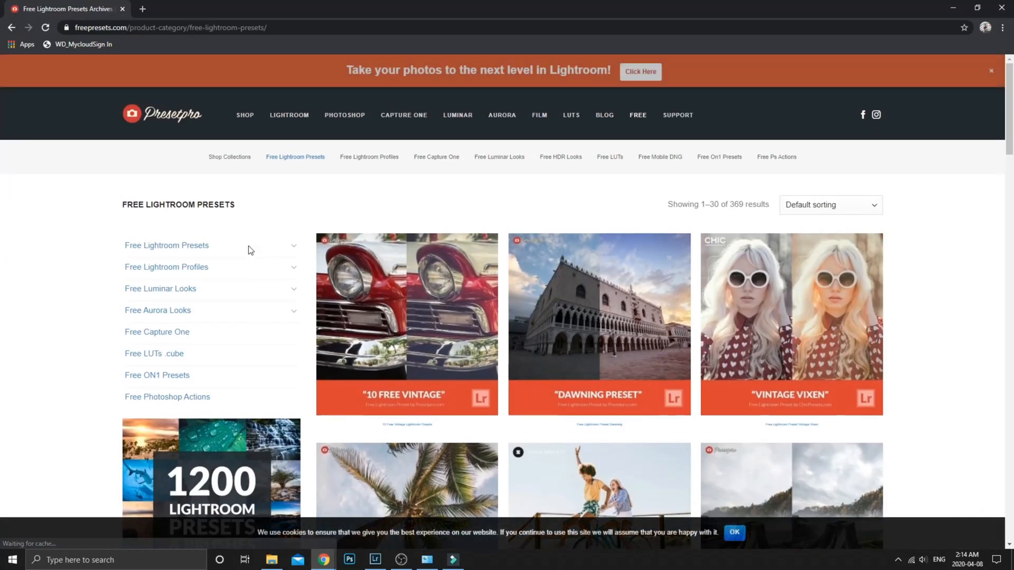
left_click(292, 249)
Find the "5 Film Presets" pack among the free Lightroom presets and download it from its product page
scroll(406, 318, "down", 1)
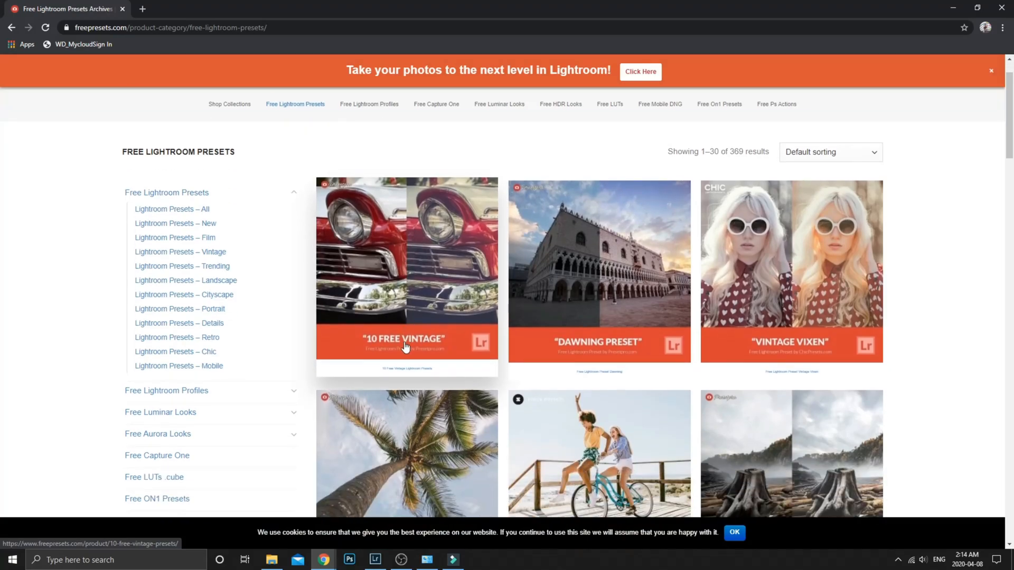
scroll(405, 347, "down", 1)
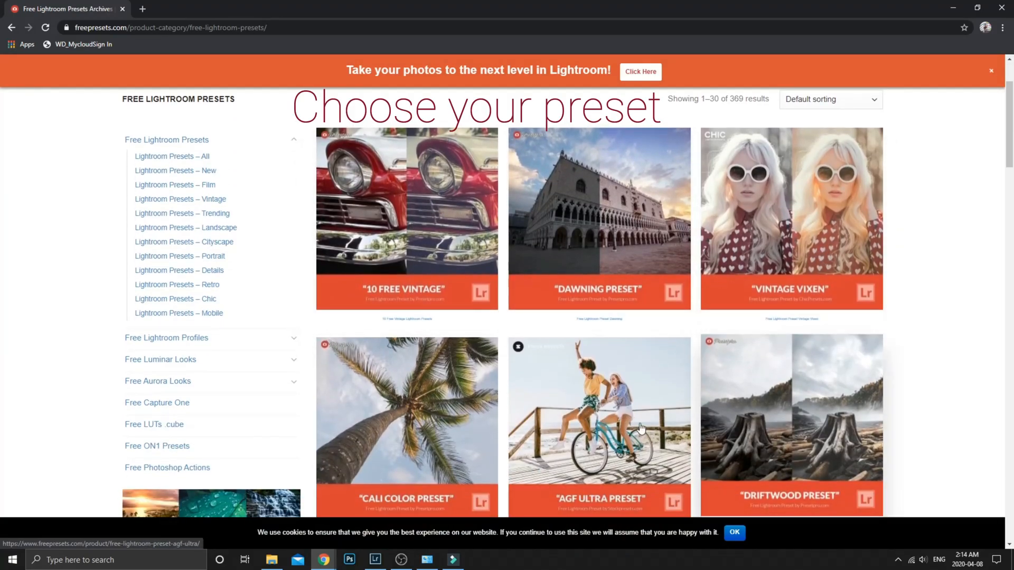
scroll(502, 421, "down", 4)
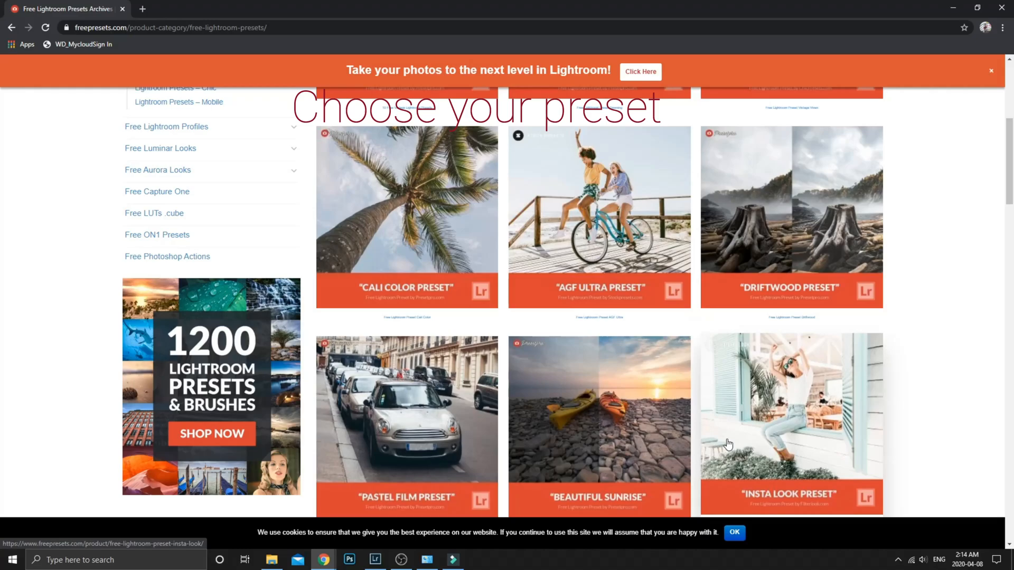
scroll(472, 430, "up", 1)
scroll(472, 430, "up", 2)
scroll(471, 428, "down", 4)
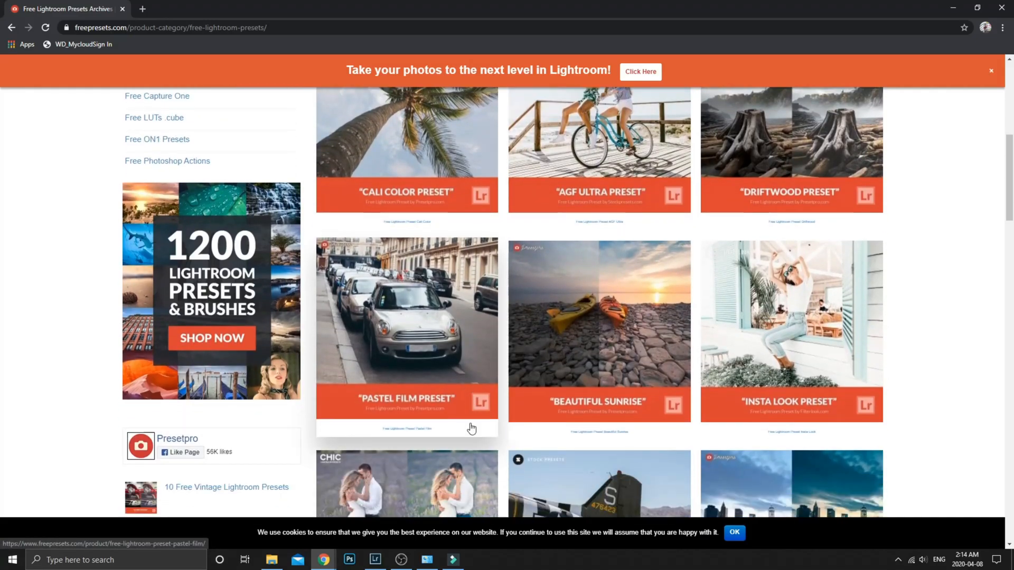
scroll(471, 428, "down", 5)
scroll(472, 429, "down", 2)
scroll(472, 428, "down", 1)
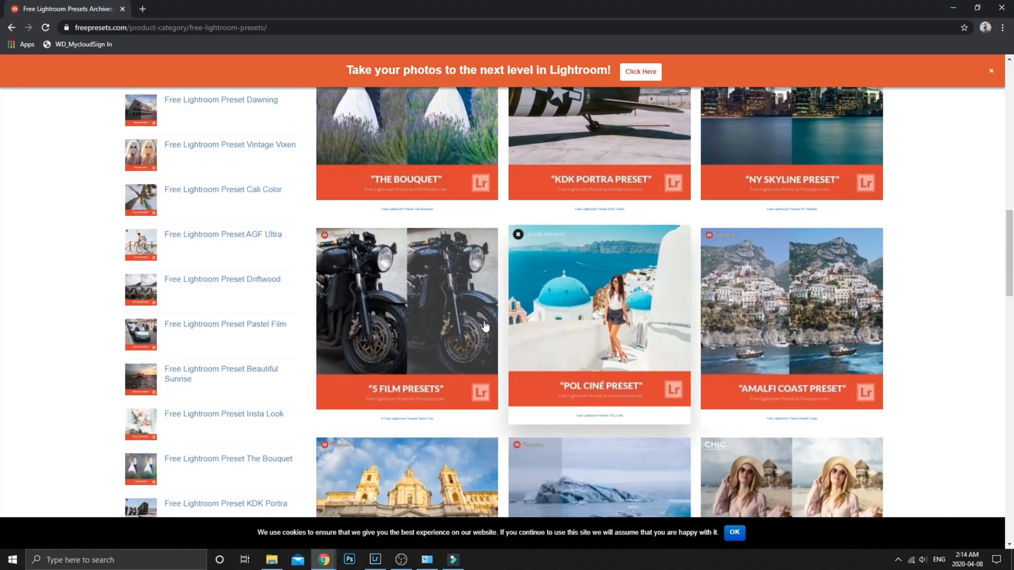
left_click(445, 327)
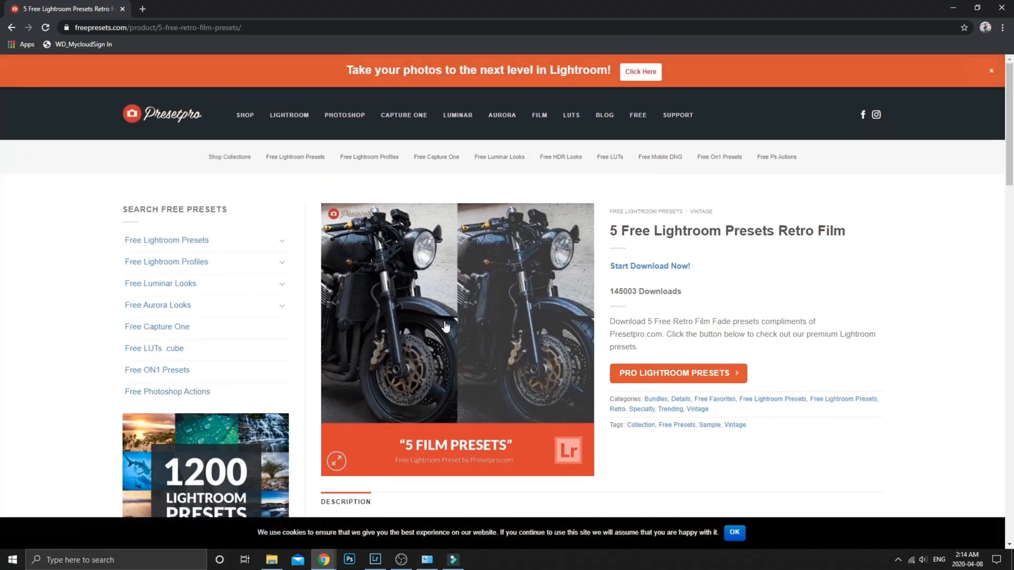
left_click(631, 269)
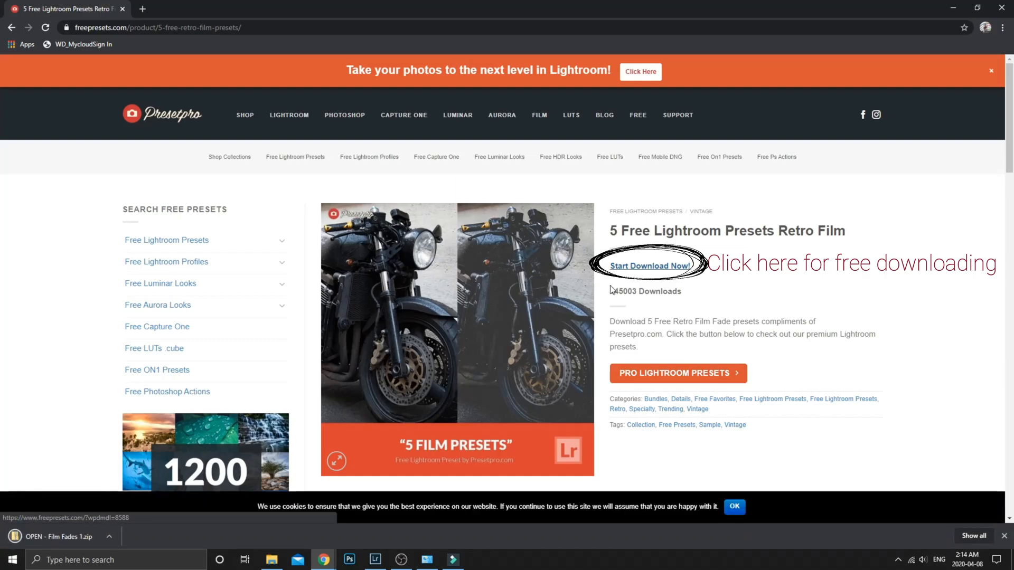
Extract the downloaded OPEN - Film Fades 1 zip within the Downloads folder and open the extracted OPEN - Film Fades folder
left_click(110, 537)
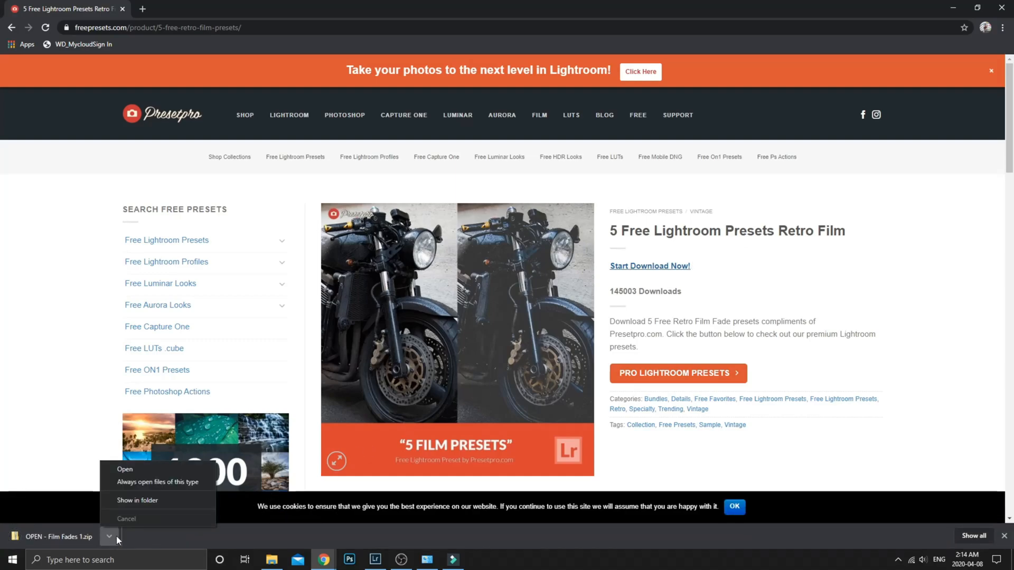
left_click(157, 499)
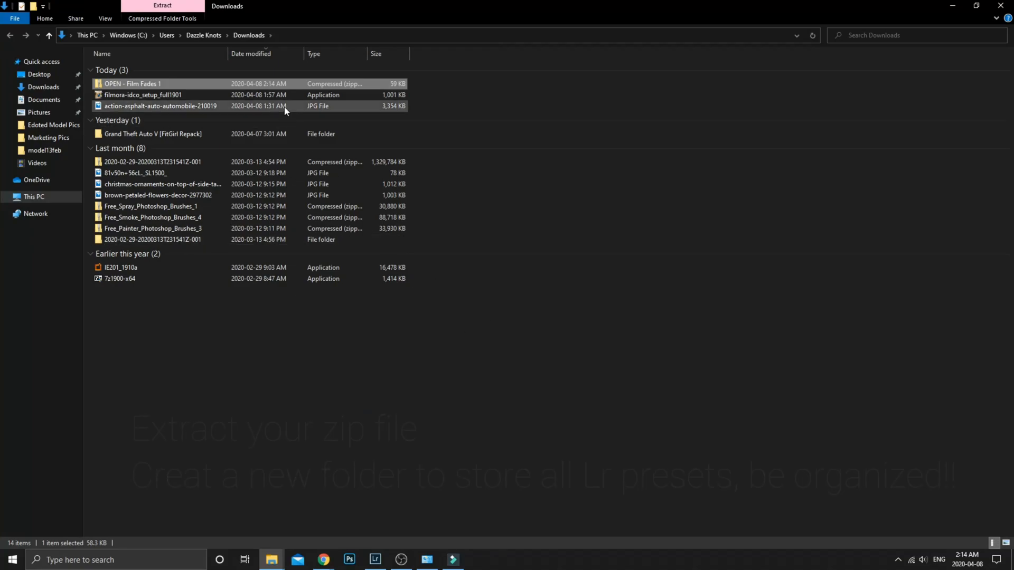
right_click(293, 87)
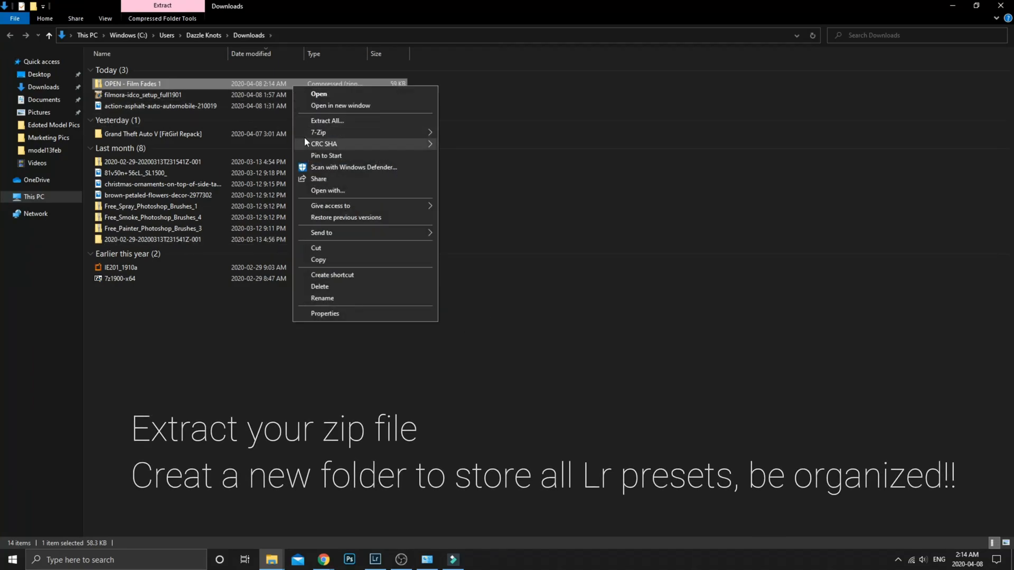
left_click(320, 120)
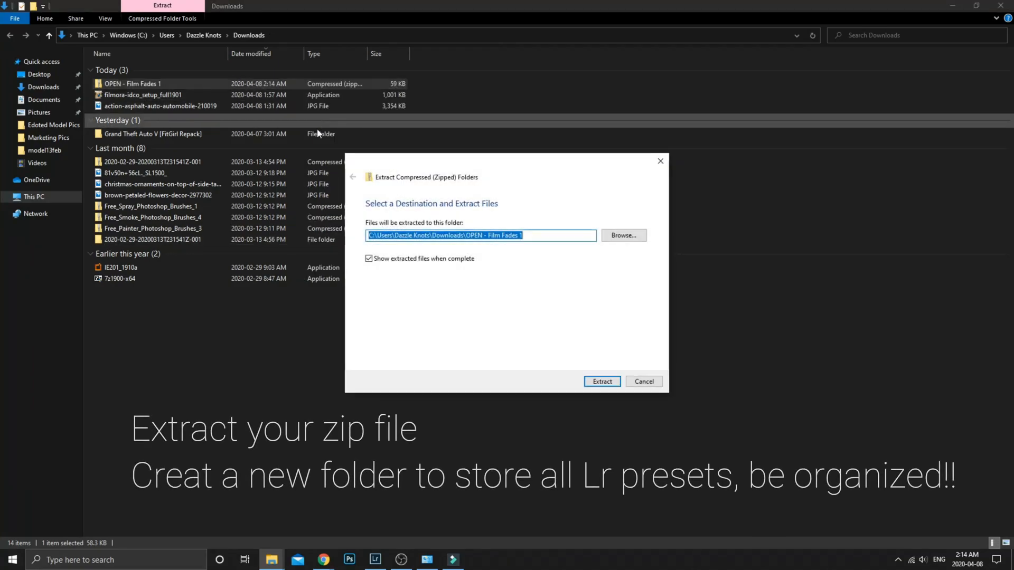
left_click(609, 382)
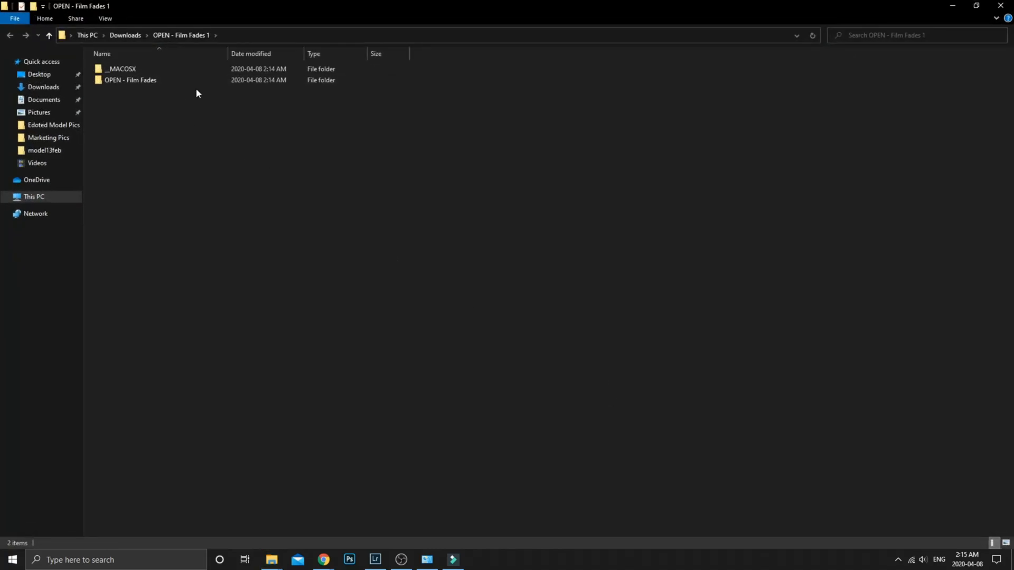
double_click(203, 81)
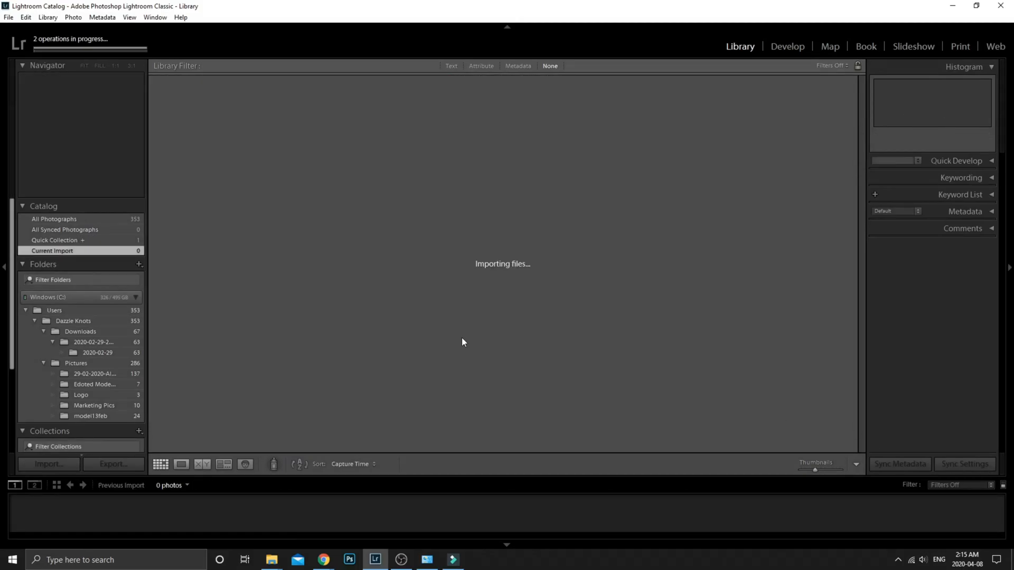
Open the imported red car photo in Lightroom's Develop module and show it as a single image without the before/after comparison
scroll(111, 418, "down", 1)
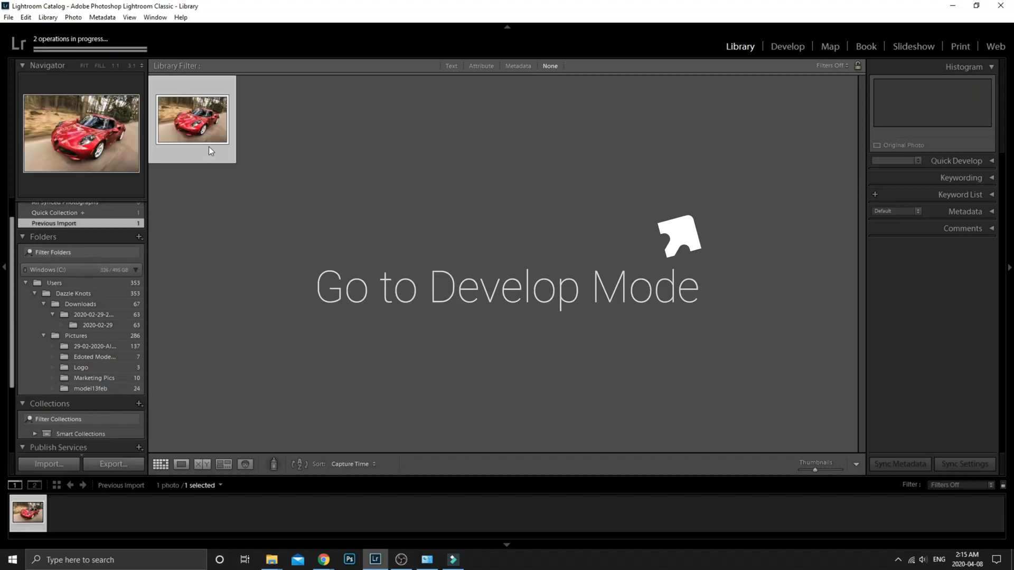
left_click(798, 48)
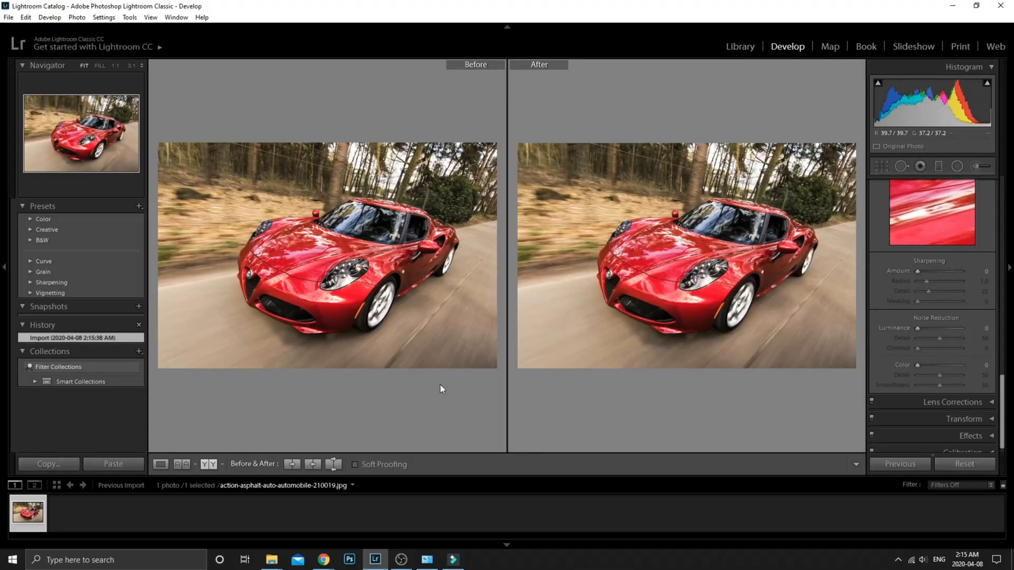
left_click(208, 467)
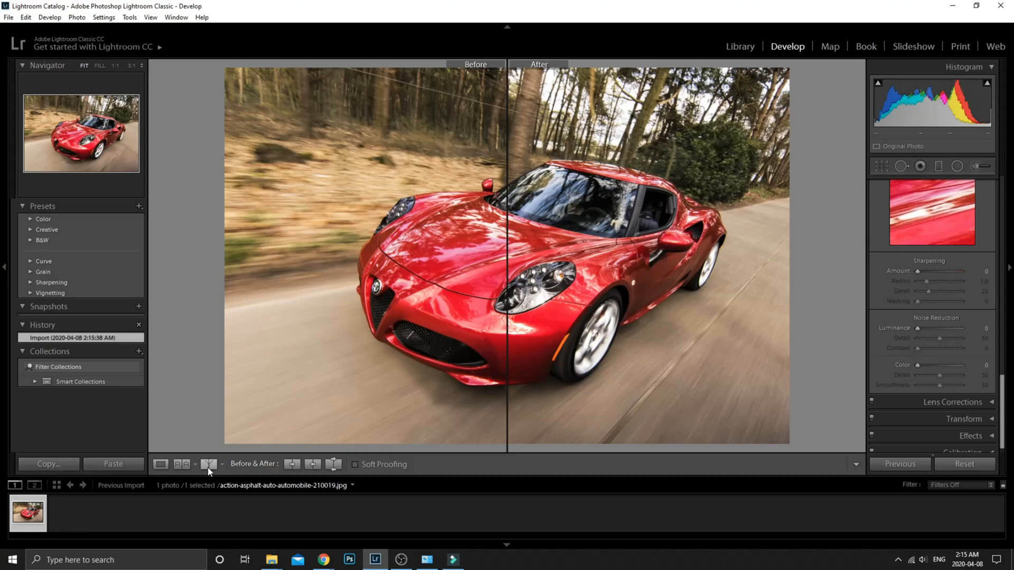
left_click(160, 465)
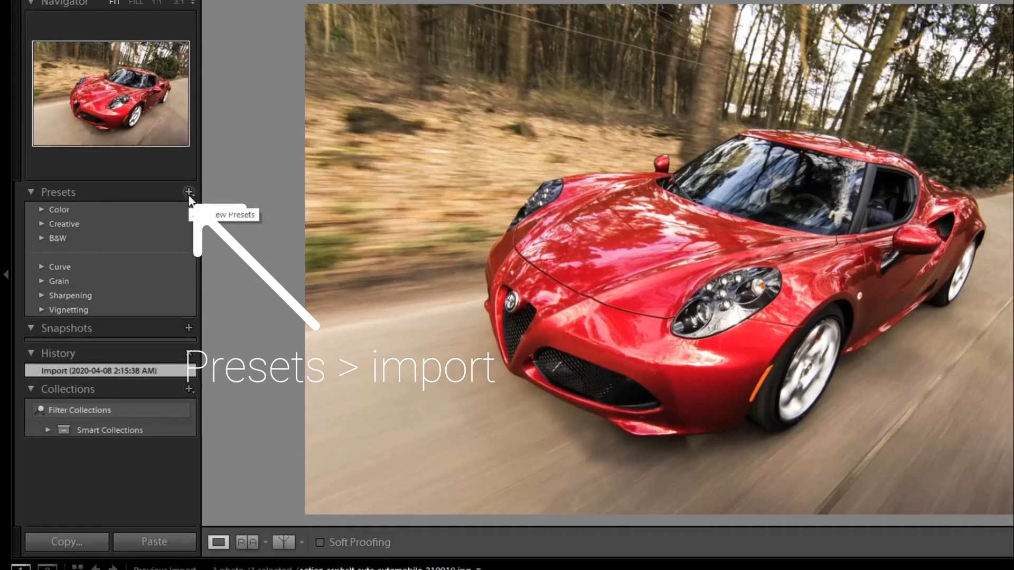
Start a preset import and browse Downloads > OPEN - Film Fades 1 > OPEN - Film Fades > 2. Lightroom (.xmp) > Presetpro - Film Fades
left_click(168, 199)
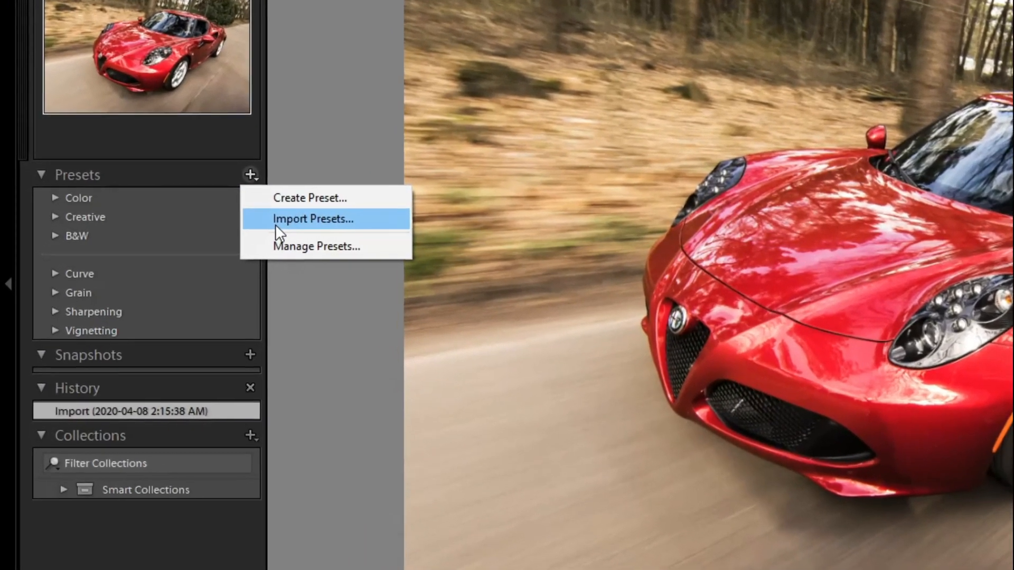
left_click(248, 222)
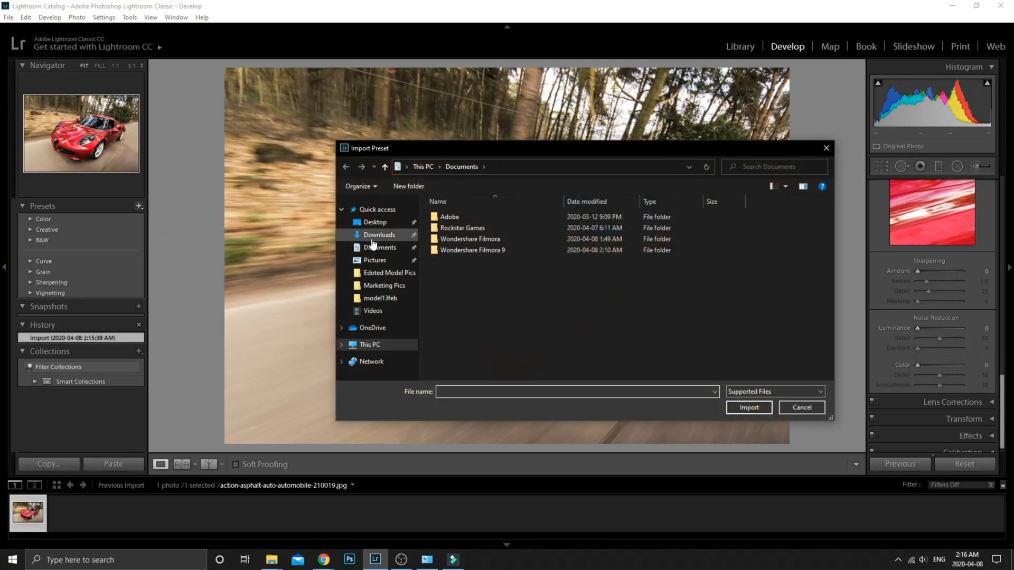
left_click(376, 235)
double_click(452, 244)
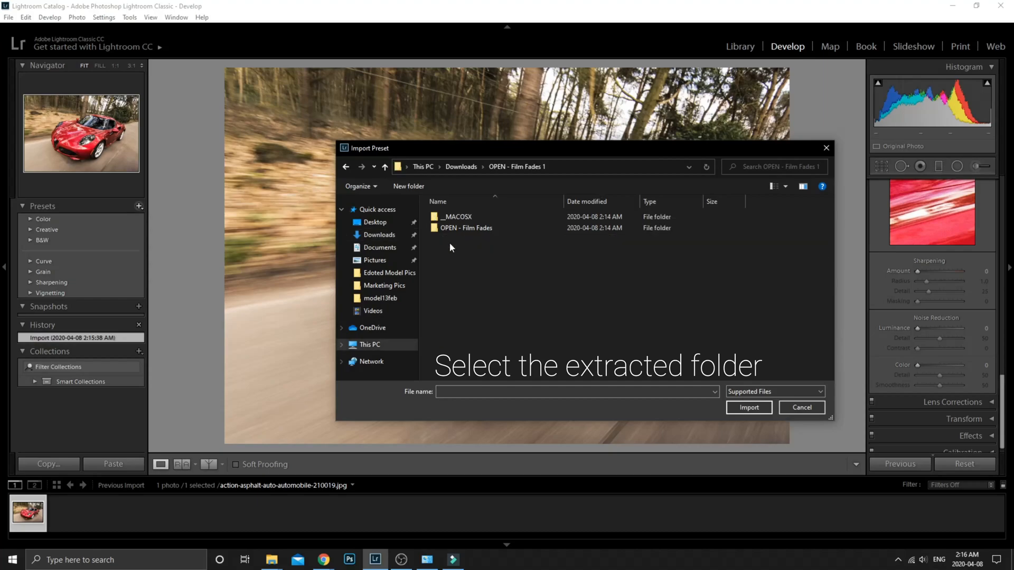
double_click(454, 228)
double_click(457, 221)
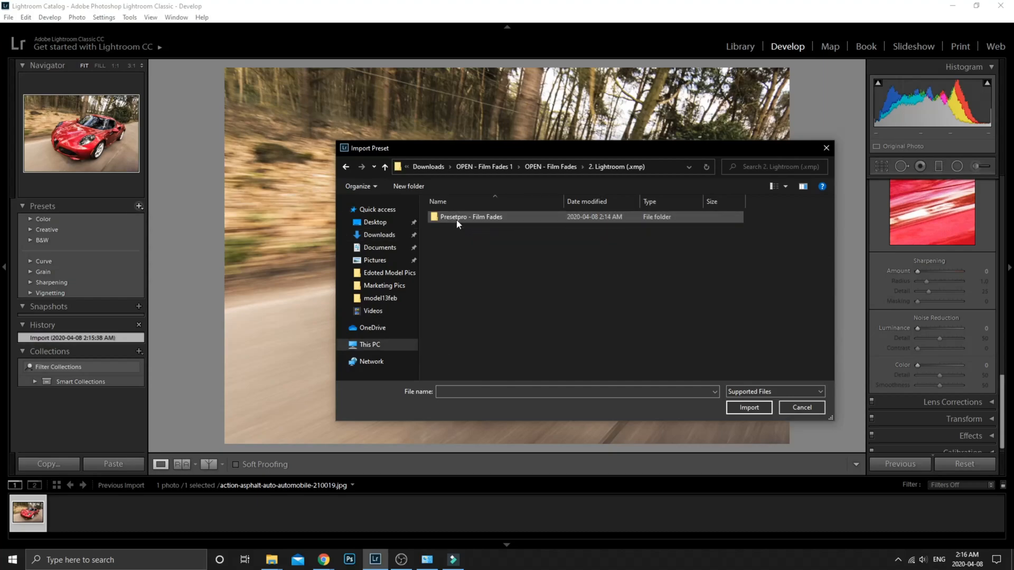
double_click(457, 221)
Import all five Presetpro - Film Fade .xmp files and expand the Presetpro - Film Fades preset group
left_click(457, 218)
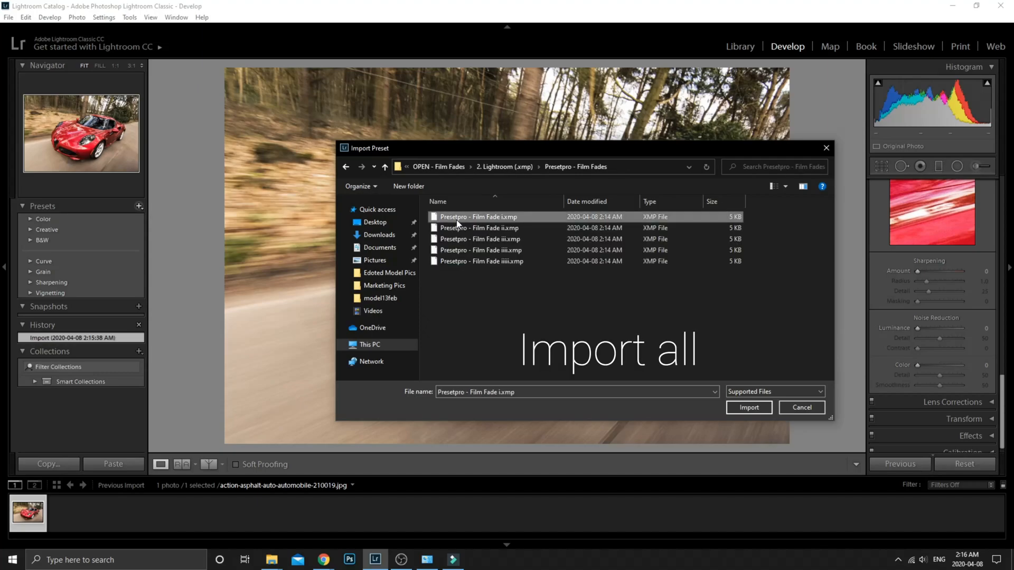
left_click(447, 264, "shift")
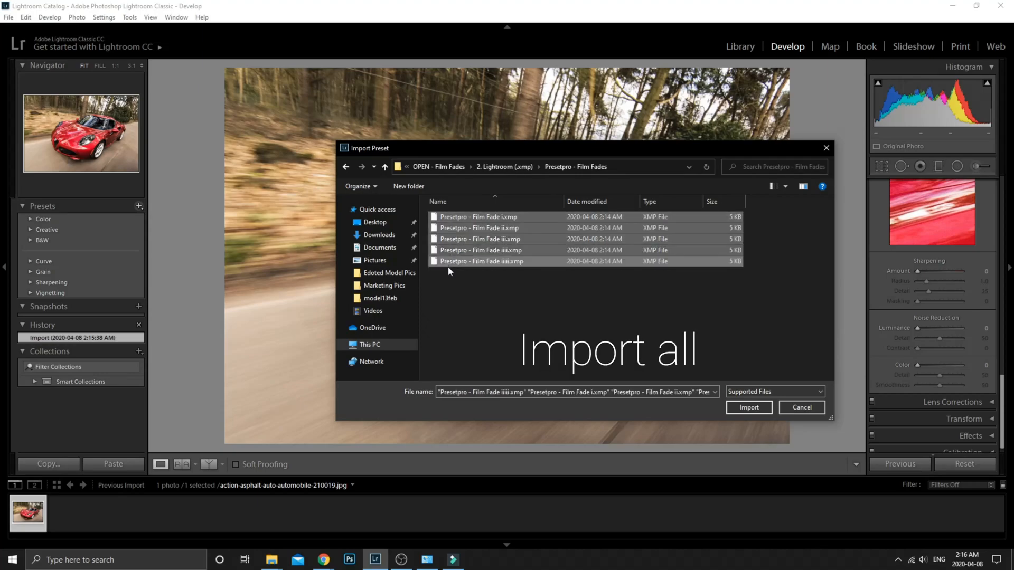
left_click(735, 409)
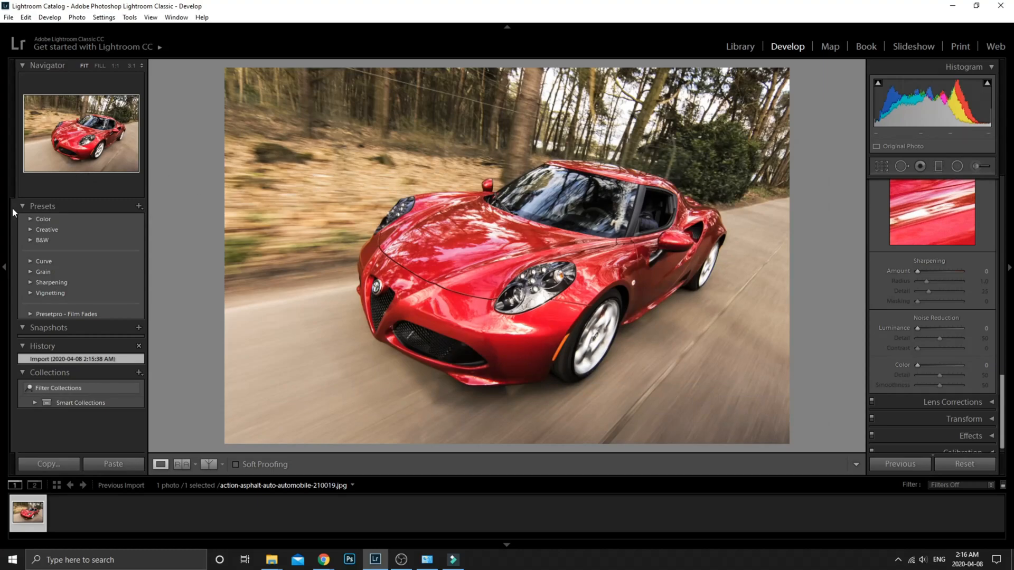
left_click(43, 313)
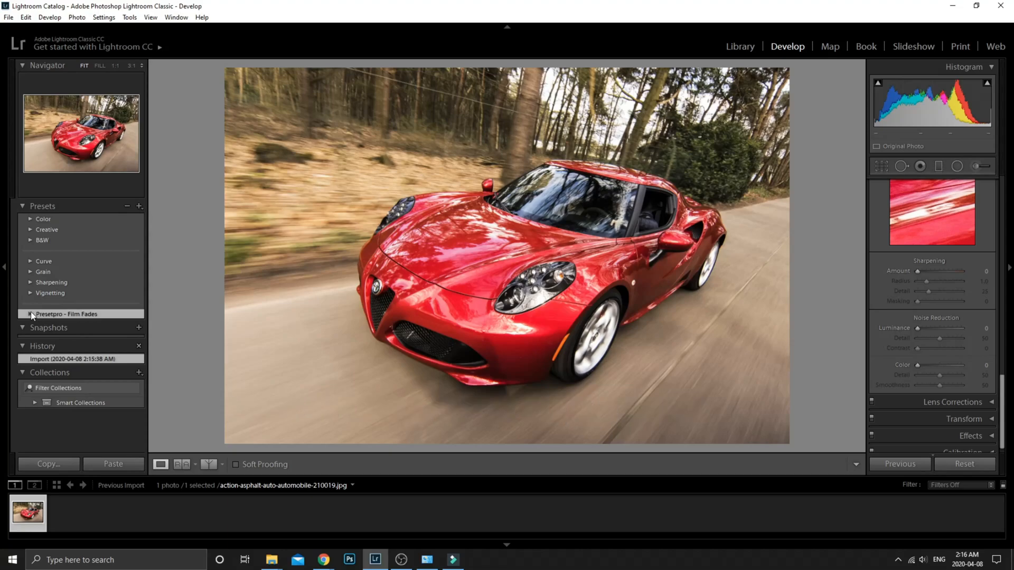
left_click(31, 313)
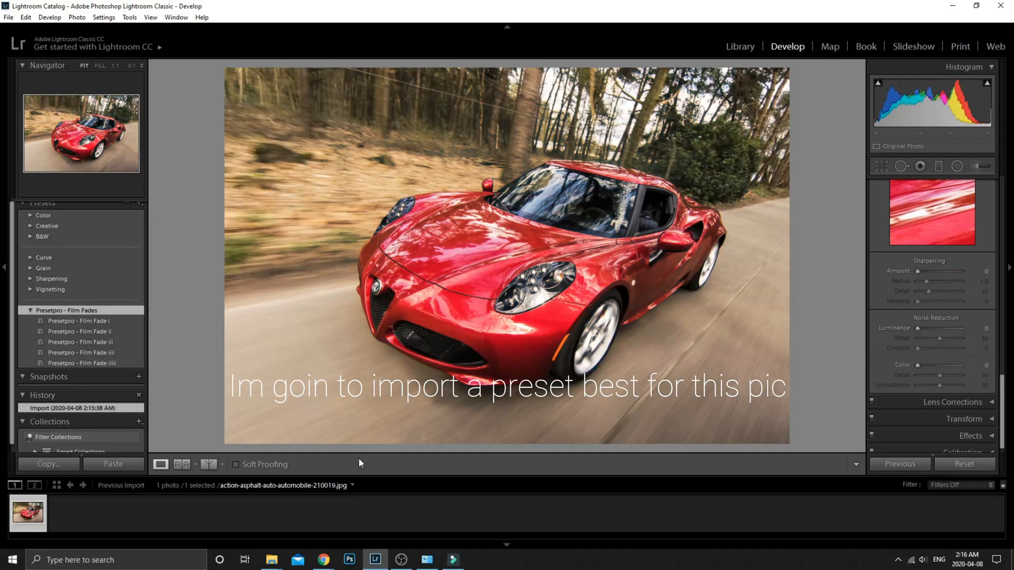
Switch to Chrome, download the free Insta Look Lightroom preset from freepresets.com, and show the download in its folder
mouse_move(330, 563)
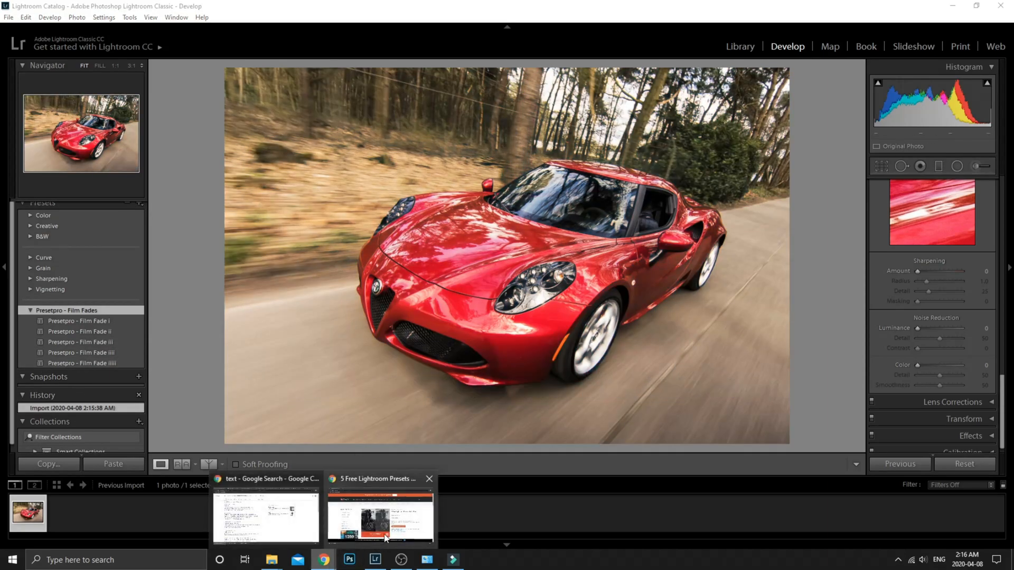
left_click(380, 518)
left_click(12, 28)
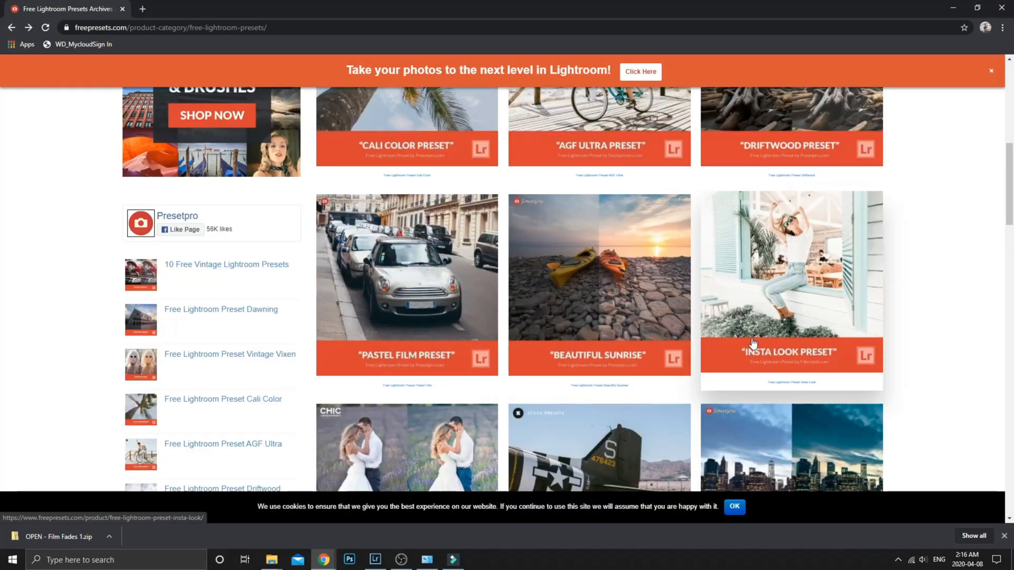
left_click(754, 343)
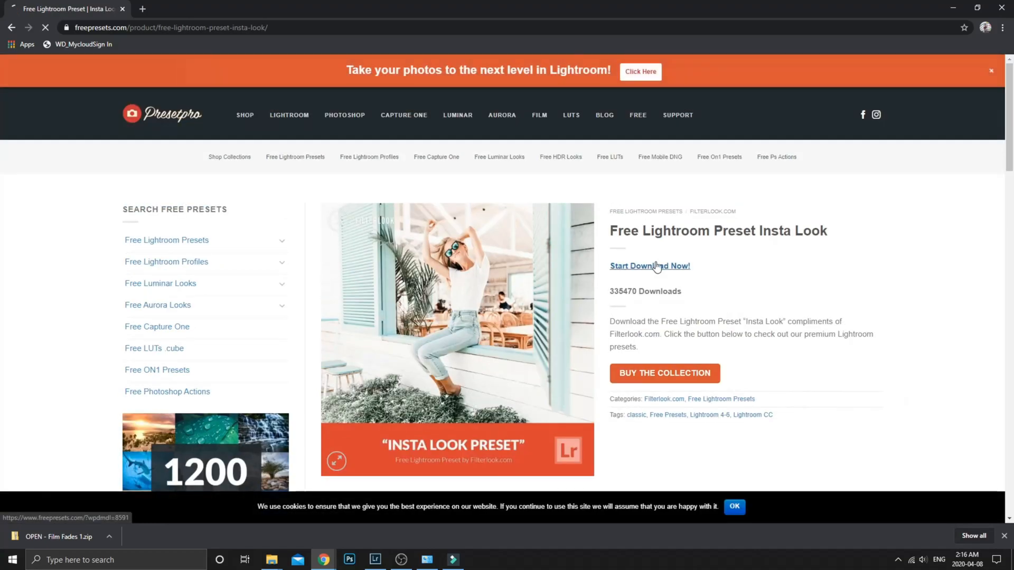
left_click(657, 266)
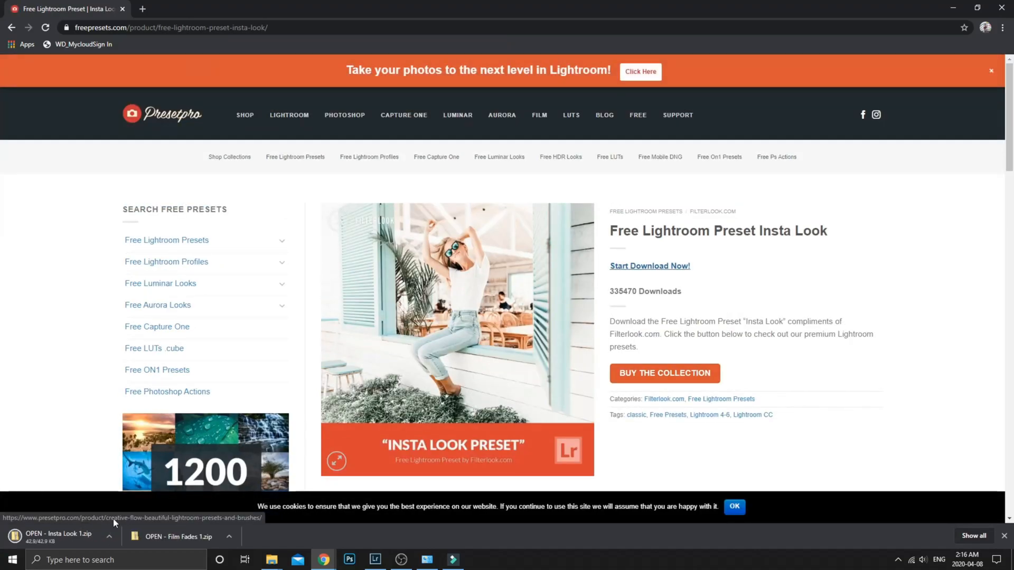
right_click(98, 535)
left_click(120, 500)
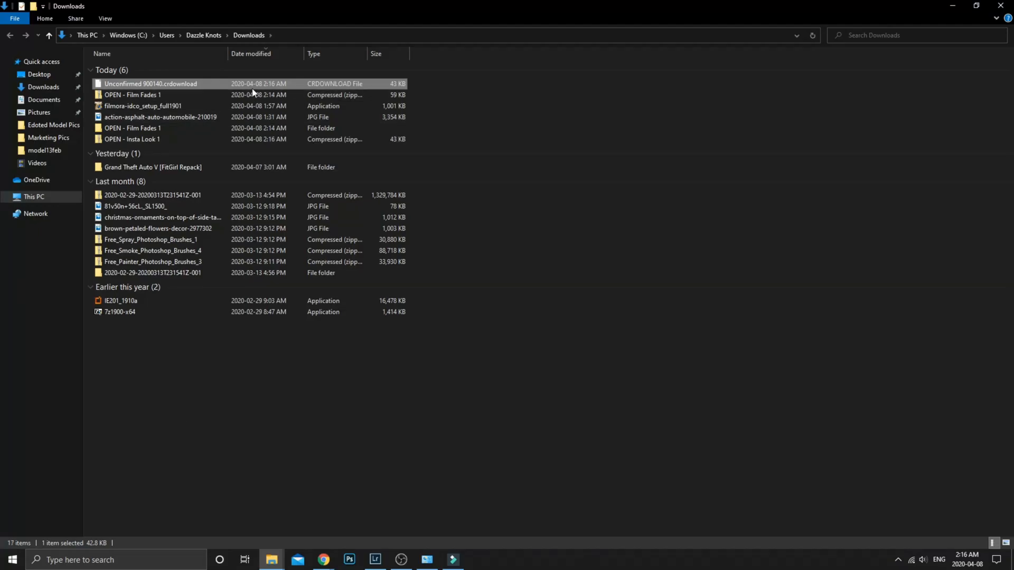
Extract the OPEN - Insta Look 1 zip archive into its own folder in Downloads
right_click(201, 137)
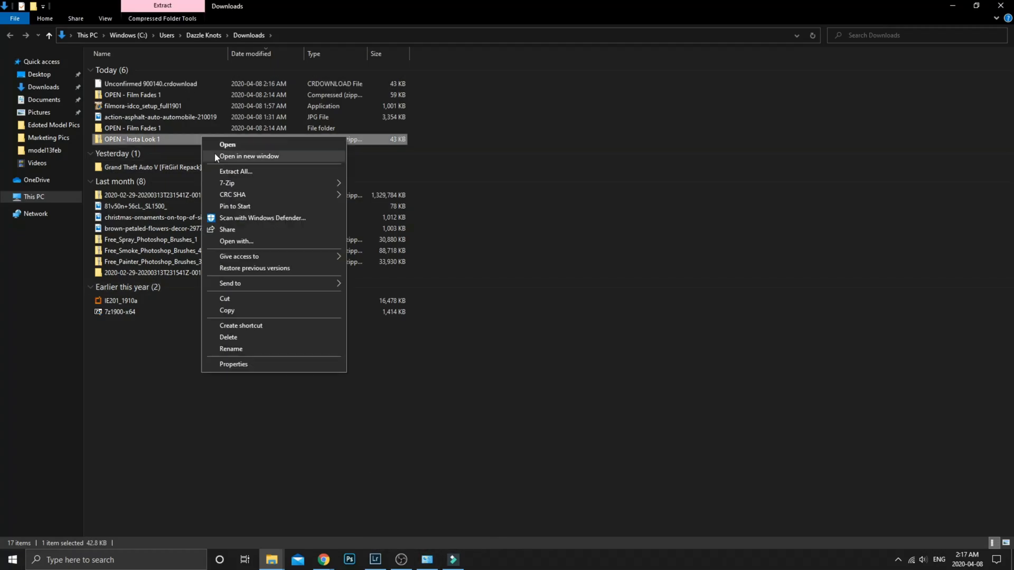
left_click(238, 172)
left_click(601, 381)
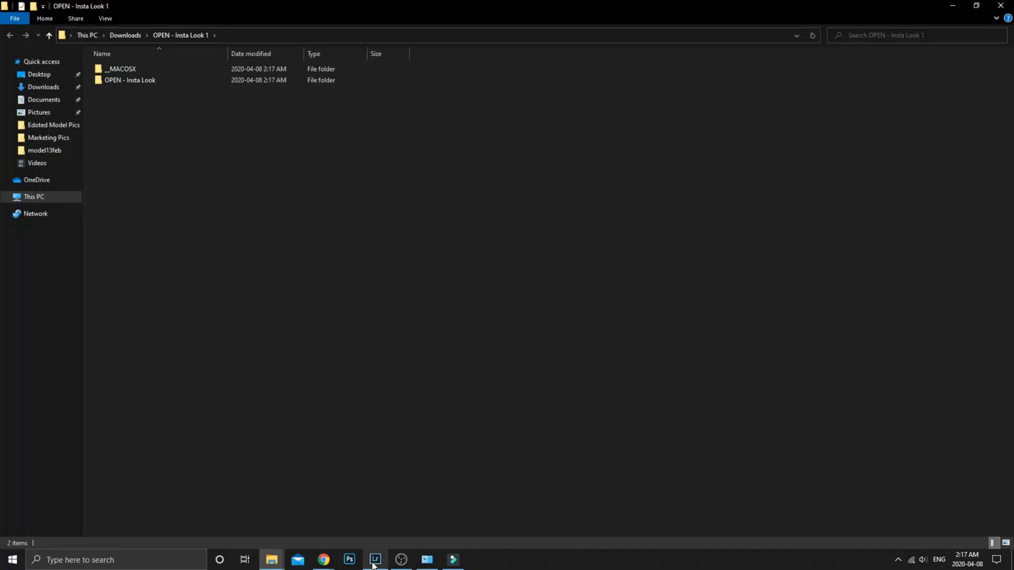
Switch to Lightroom Classic, start a preset import and browse to the Downloads folder
left_click(375, 559)
scroll(100, 422, "up", 1)
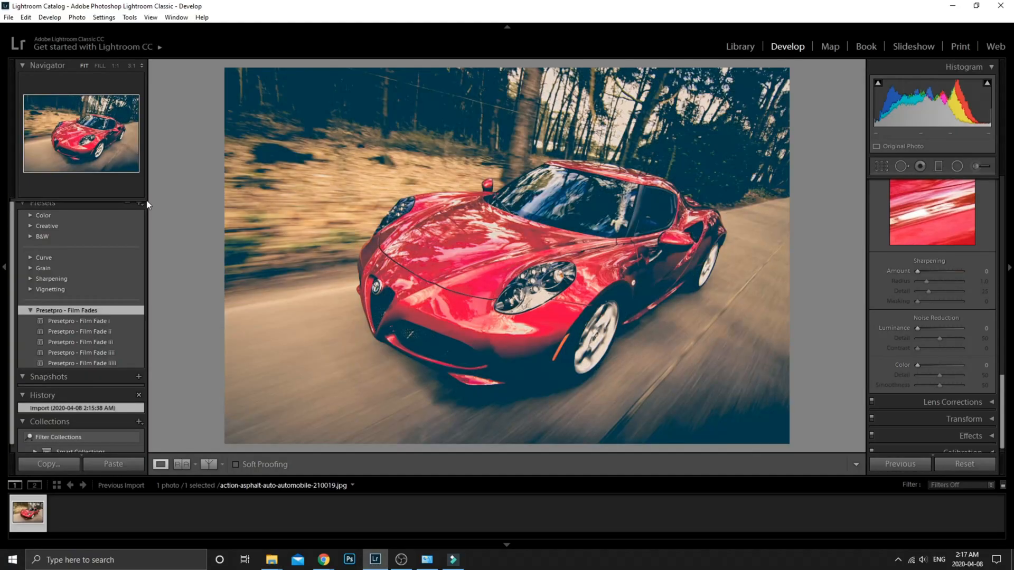
left_click(139, 206)
left_click(153, 230)
left_click(490, 171)
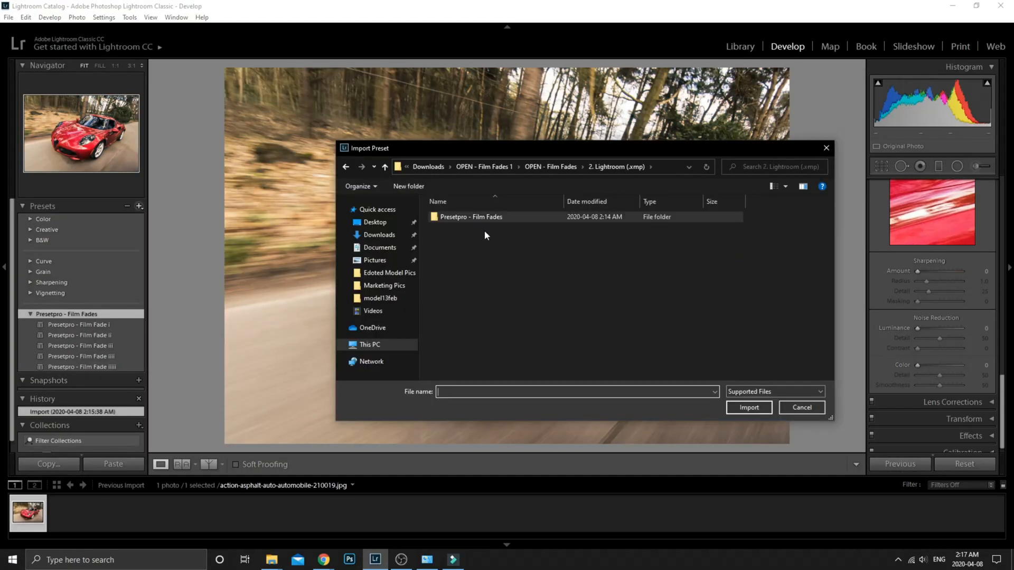
left_click(455, 170)
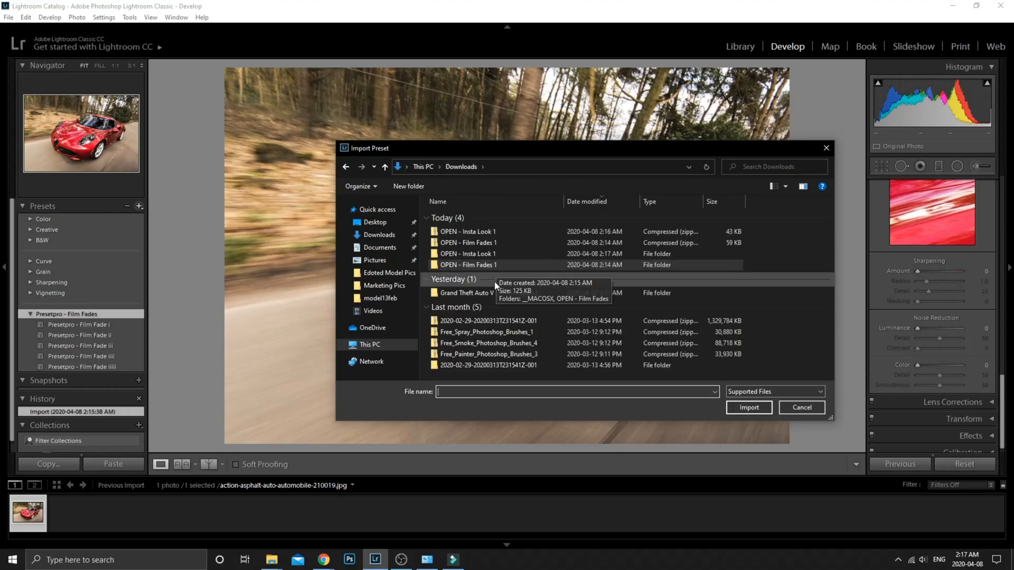
Import the preset from OPEN - Insta Look 1 > OPEN - Insta Look and apply Filterlook - Insta Look to the car photo
left_click(490, 254)
double_click(490, 253)
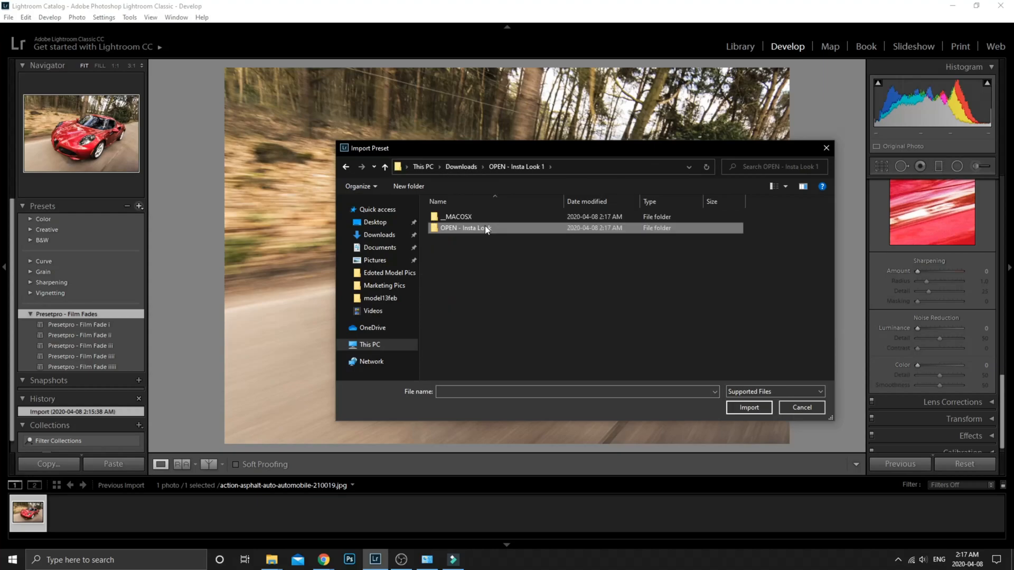
double_click(487, 229)
double_click(459, 217)
left_click(459, 217)
left_click(749, 407)
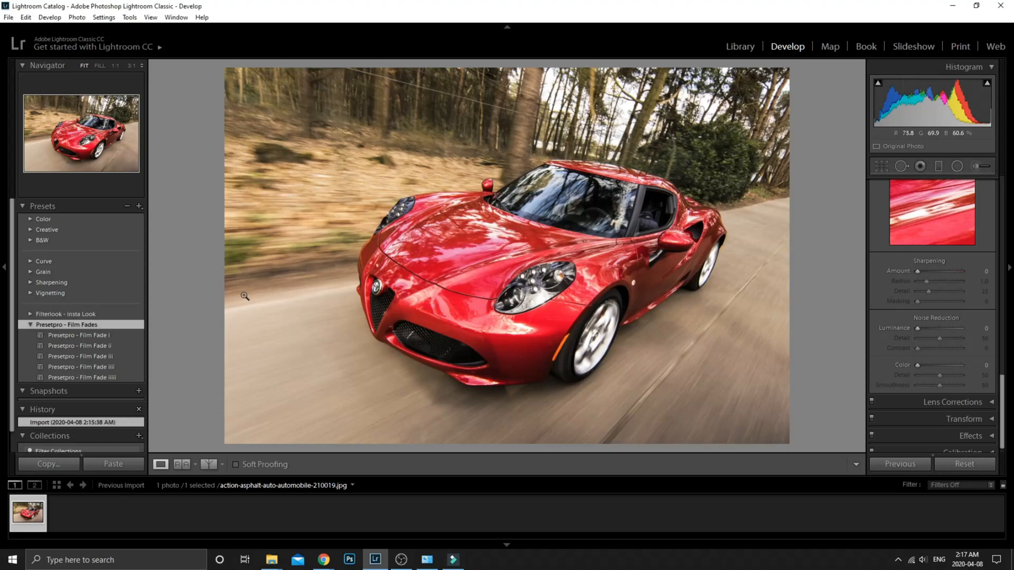
left_click(30, 315)
left_click(42, 324)
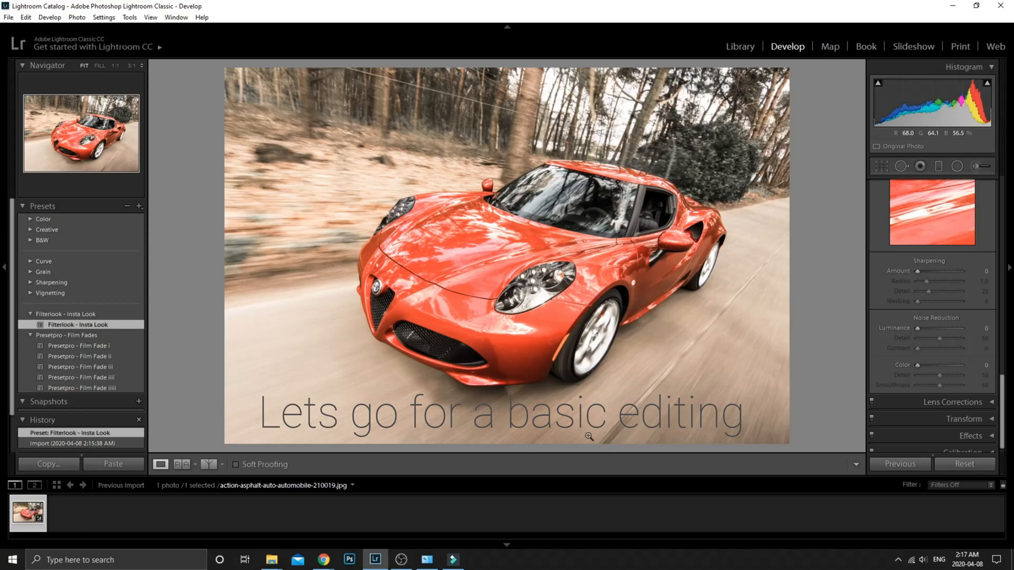
Compare the photo before and after the preset in the split and side-by-side layouts, then return to the single-image view
left_click(206, 465)
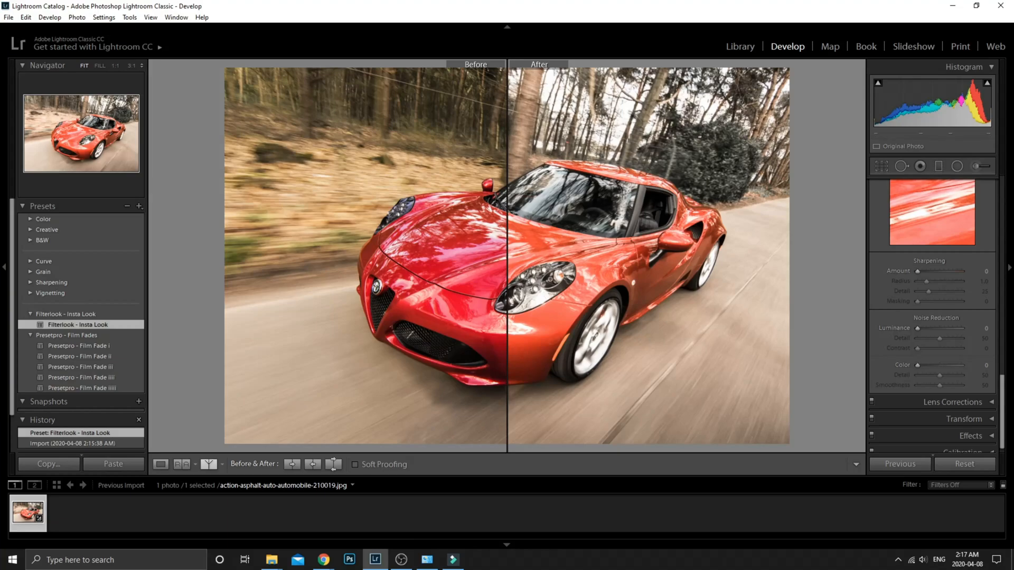
left_click(182, 464)
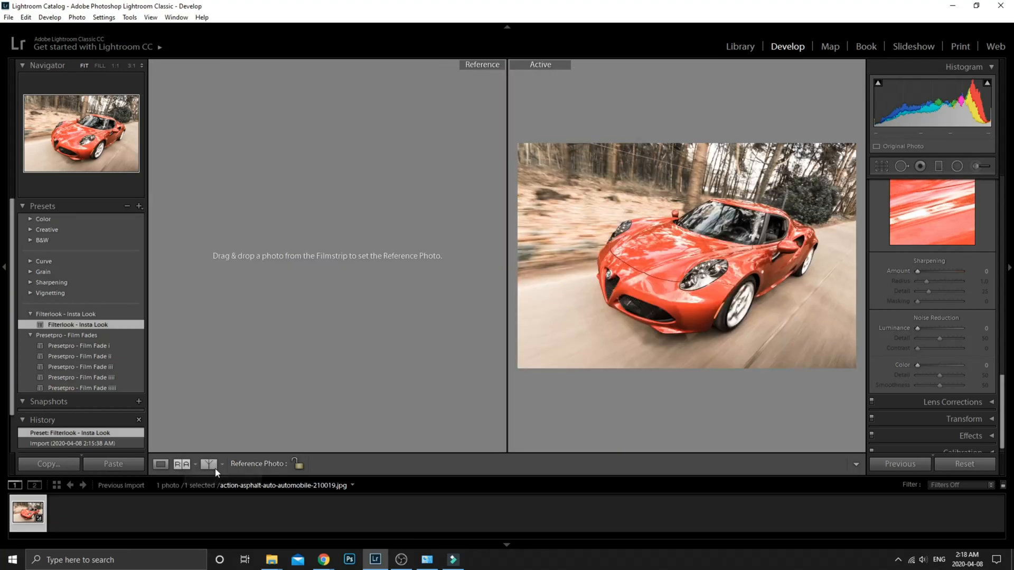
left_click(209, 465)
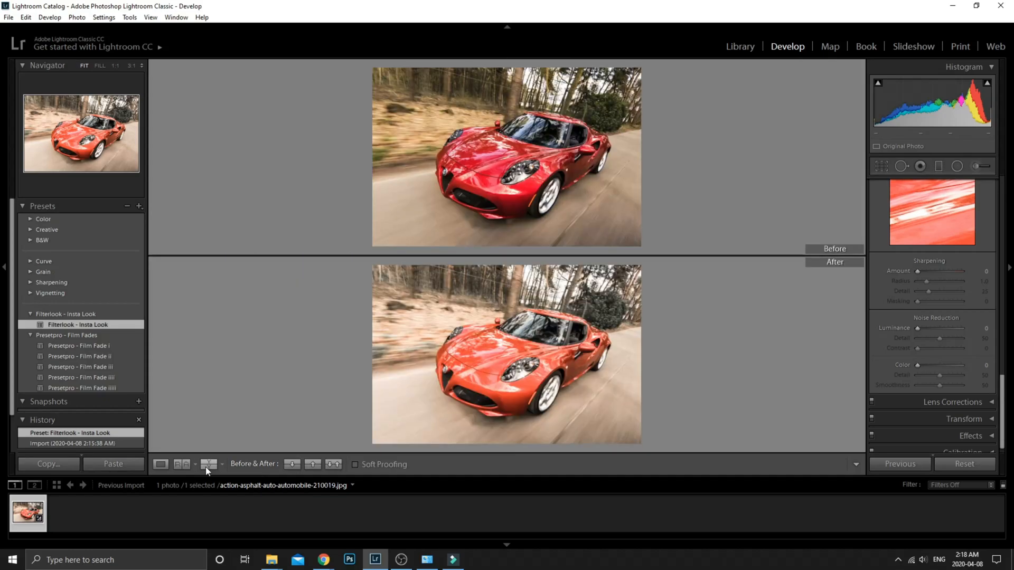
left_click(208, 464)
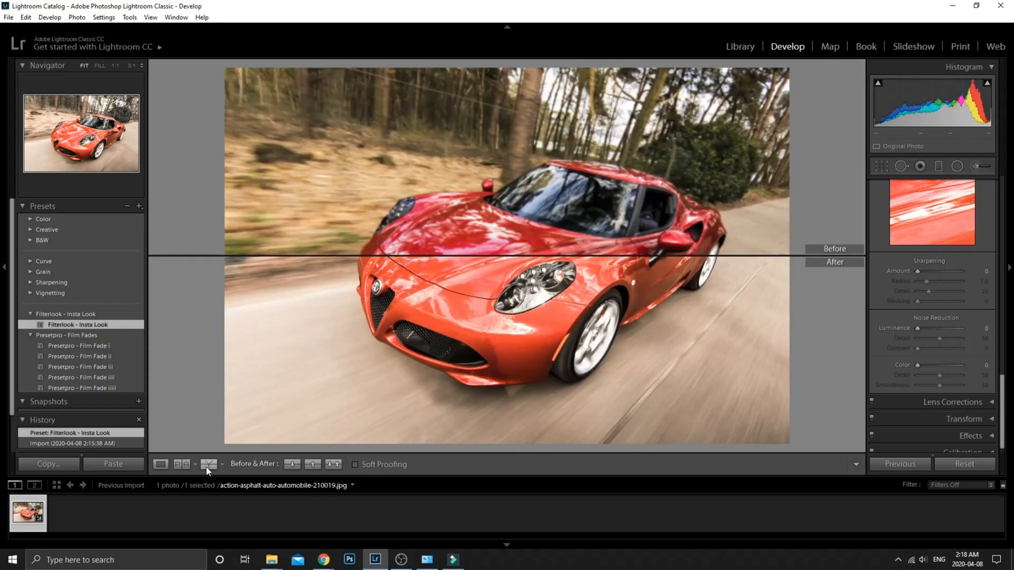
left_click(209, 465)
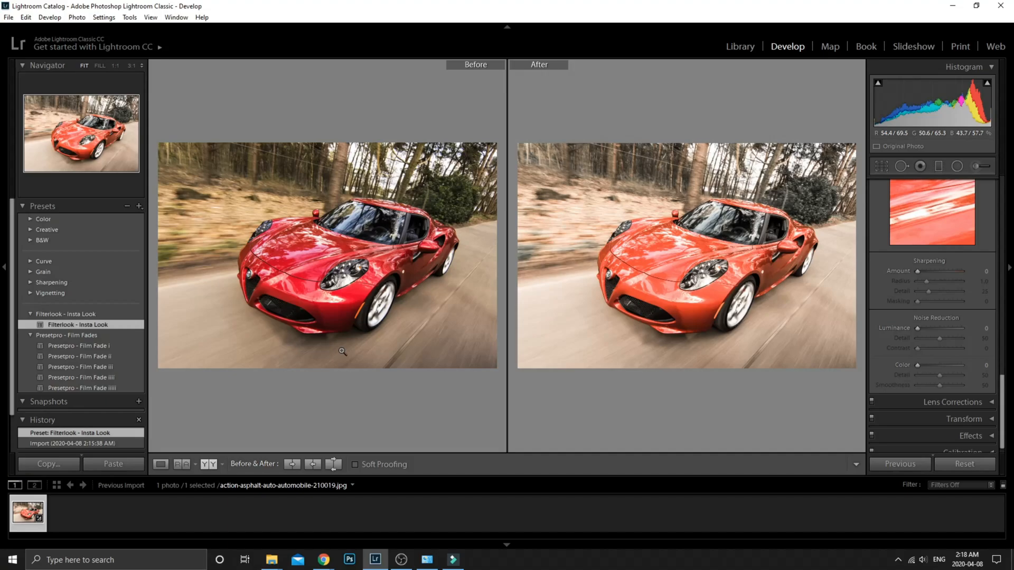
left_click(208, 466)
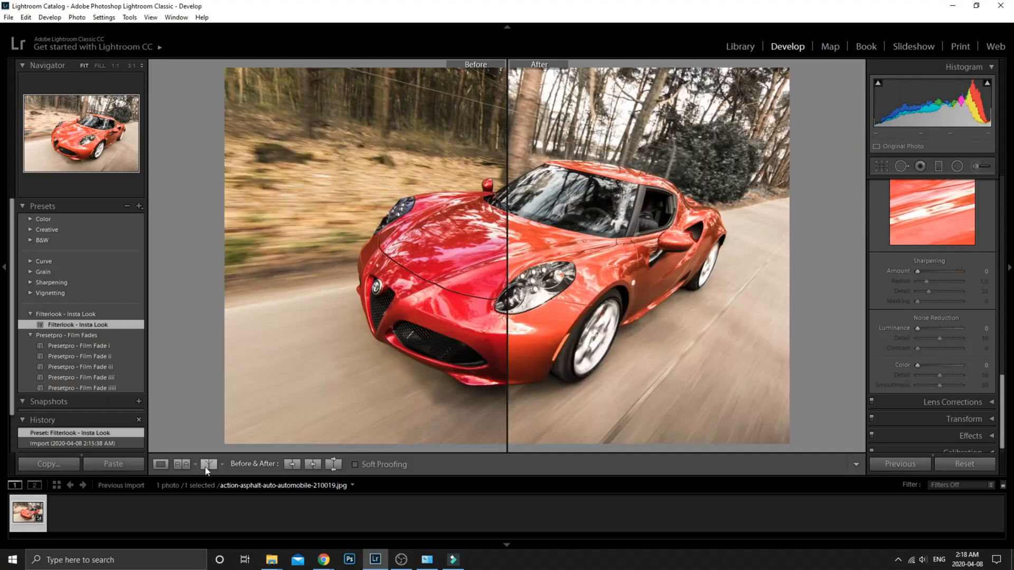
left_click(161, 465)
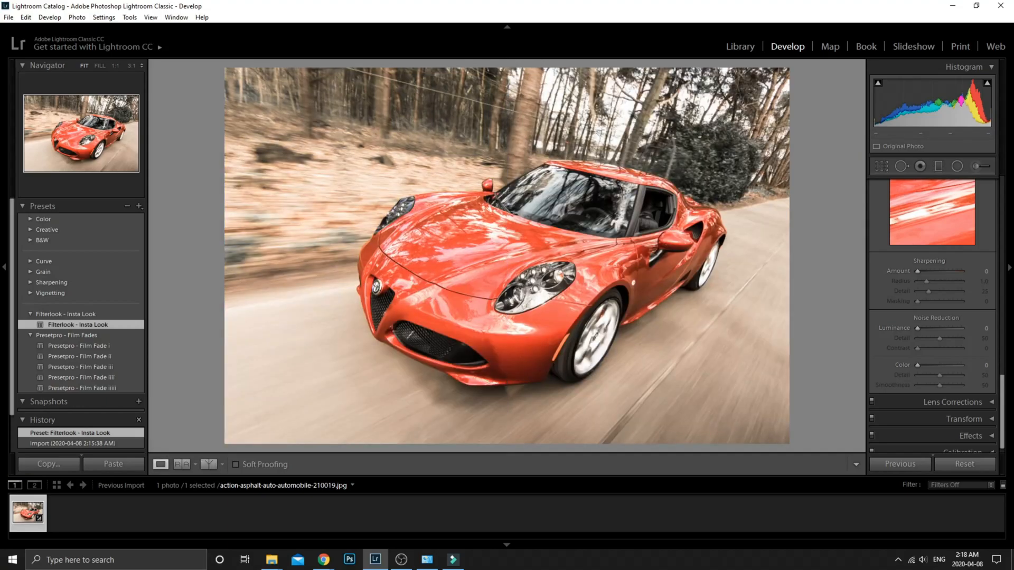
In the Basic tone adjustments, set Contrast to +24, Shadows to -67, Whites to -55 and Blacks to -38
scroll(914, 404, "up", 3)
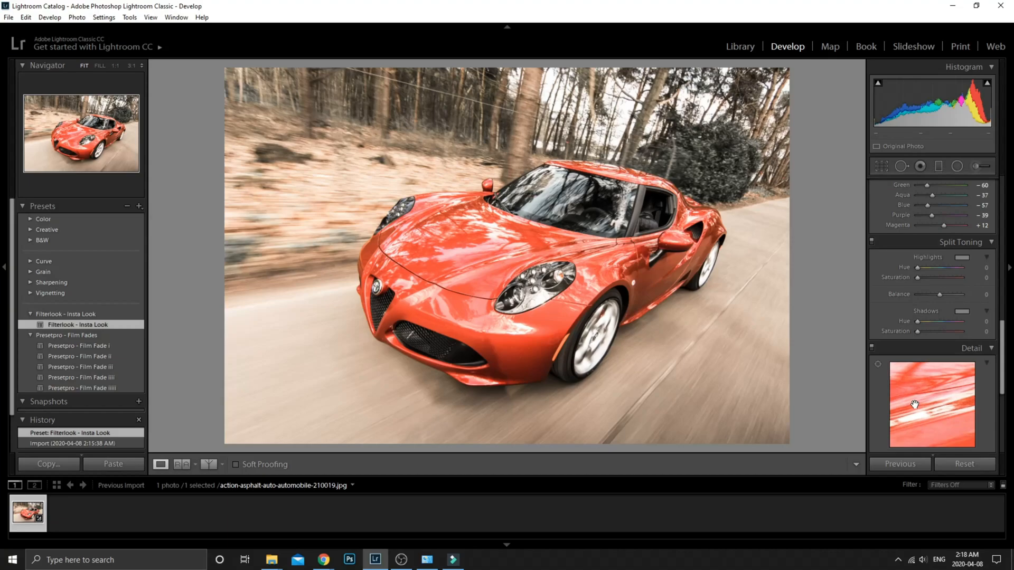
scroll(938, 301, "up", 5)
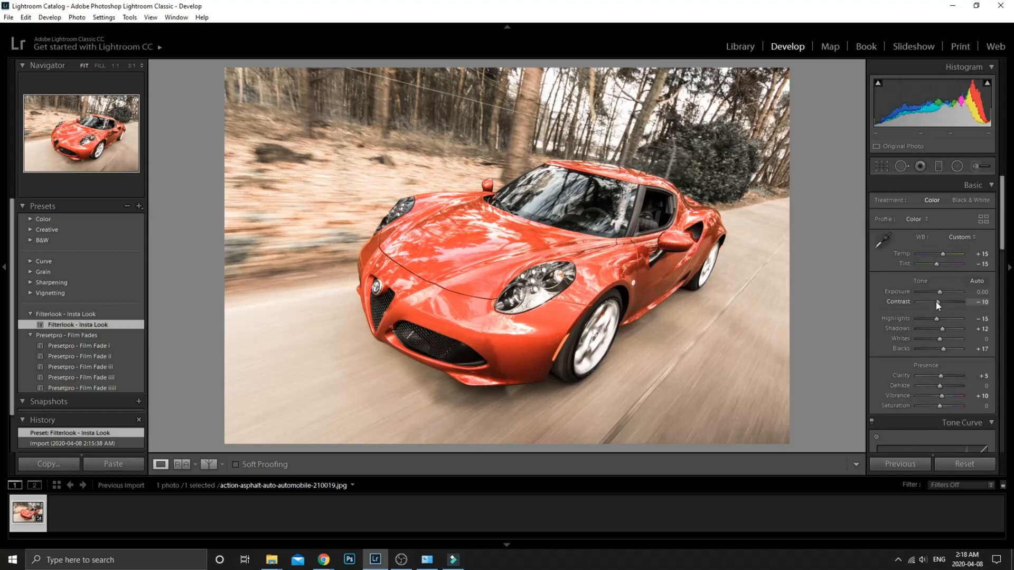
left_click_drag(935, 302, 929, 335)
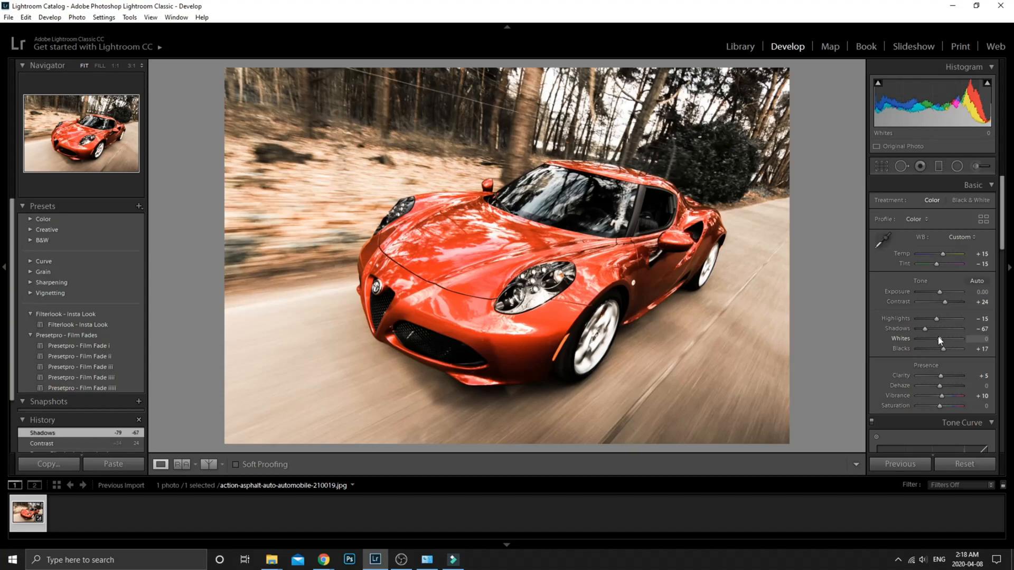
left_click_drag(938, 338, 896, 347)
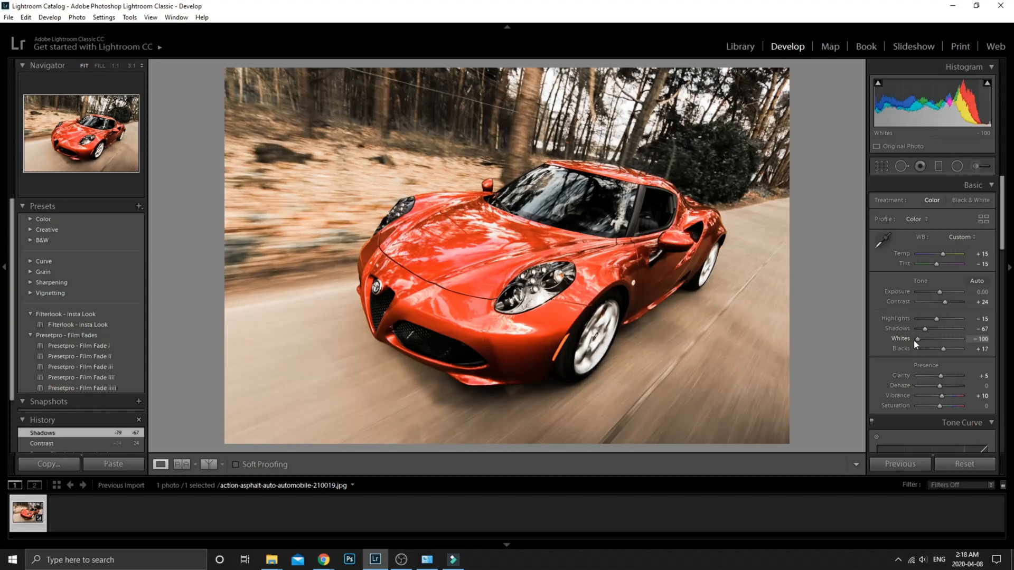
left_click_drag(913, 340, 933, 350)
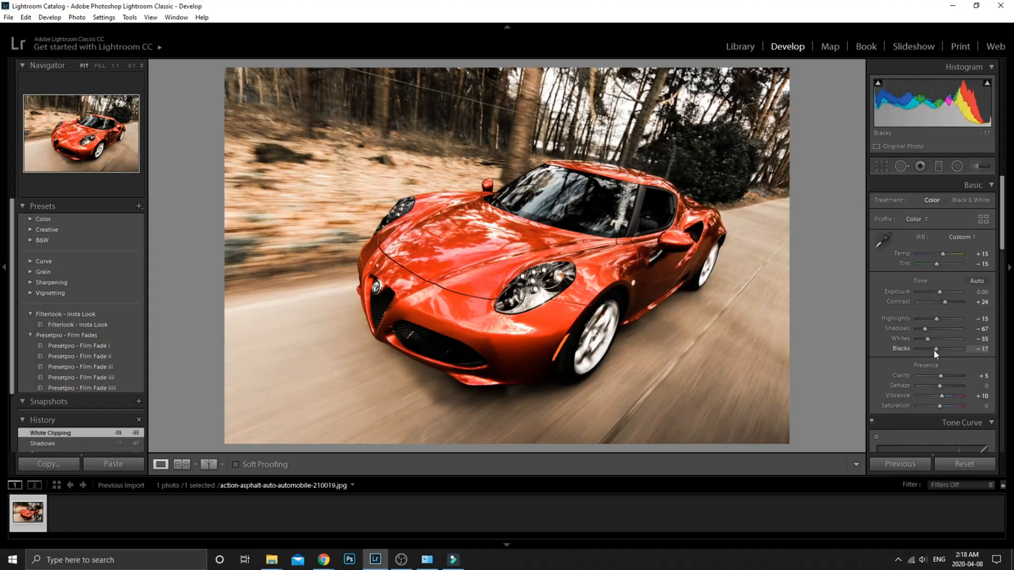
left_click_drag(933, 349, 929, 350)
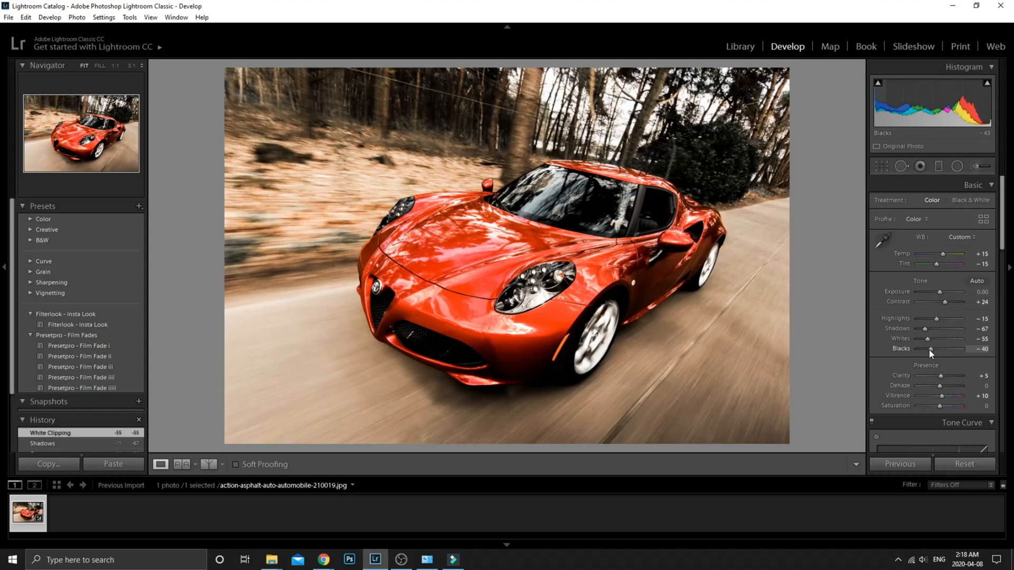
left_click_drag(929, 349, 930, 350)
In the Presence adjustments, set Clarity to +19 and Dehaze to +14
scroll(942, 317, "down", 3)
left_click_drag(942, 313, 950, 314)
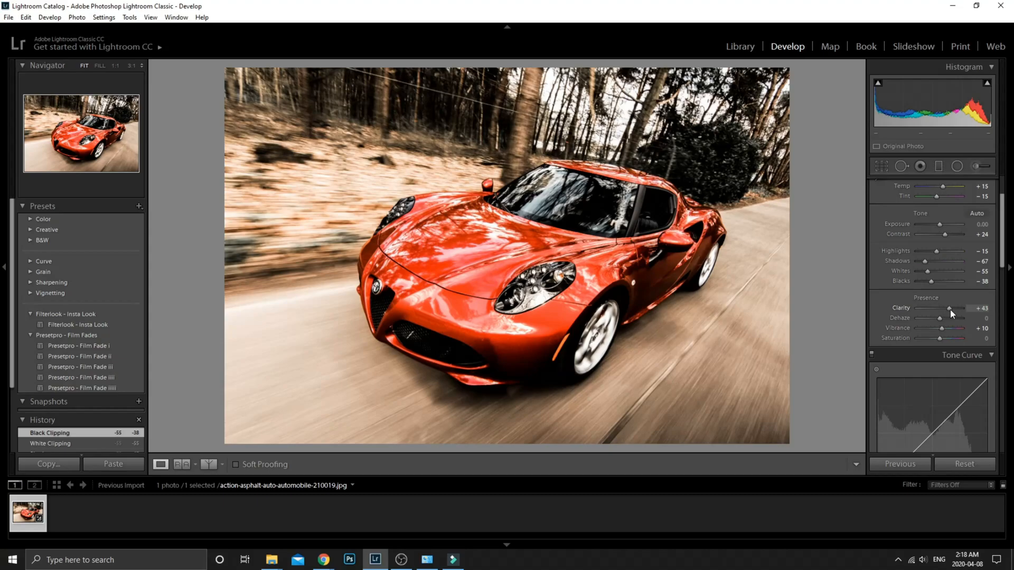
left_click_drag(949, 309, 946, 318)
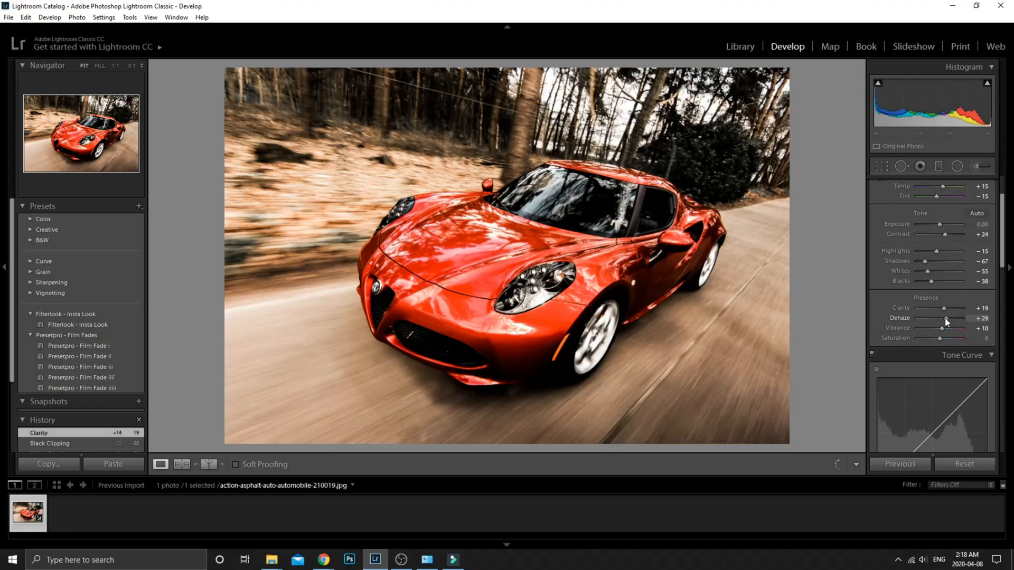
left_click_drag(945, 318, 941, 317)
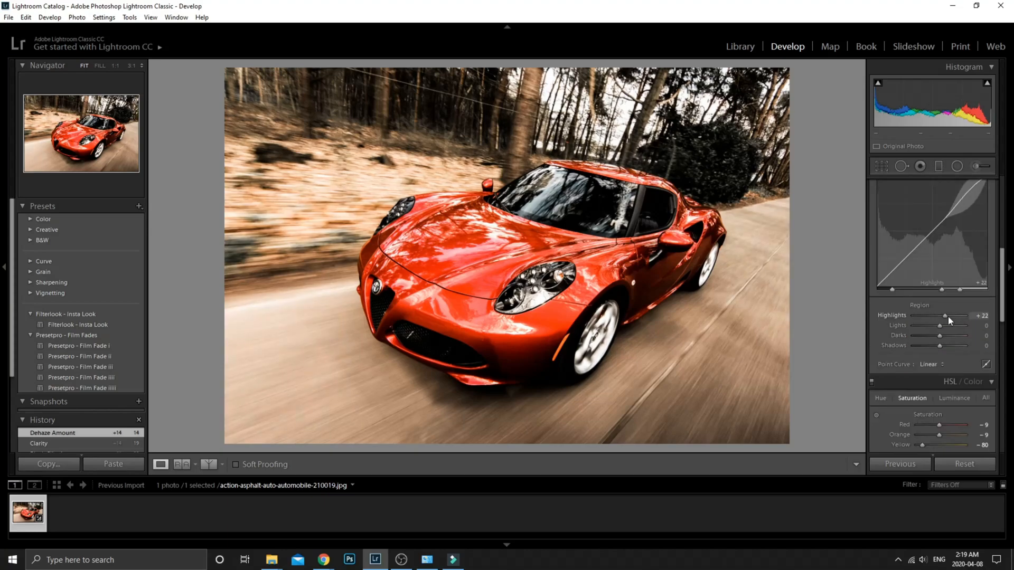
In the Tone Curve regions, set Highlights to +28 and Shadows to +1
left_click_drag(948, 316, 965, 316)
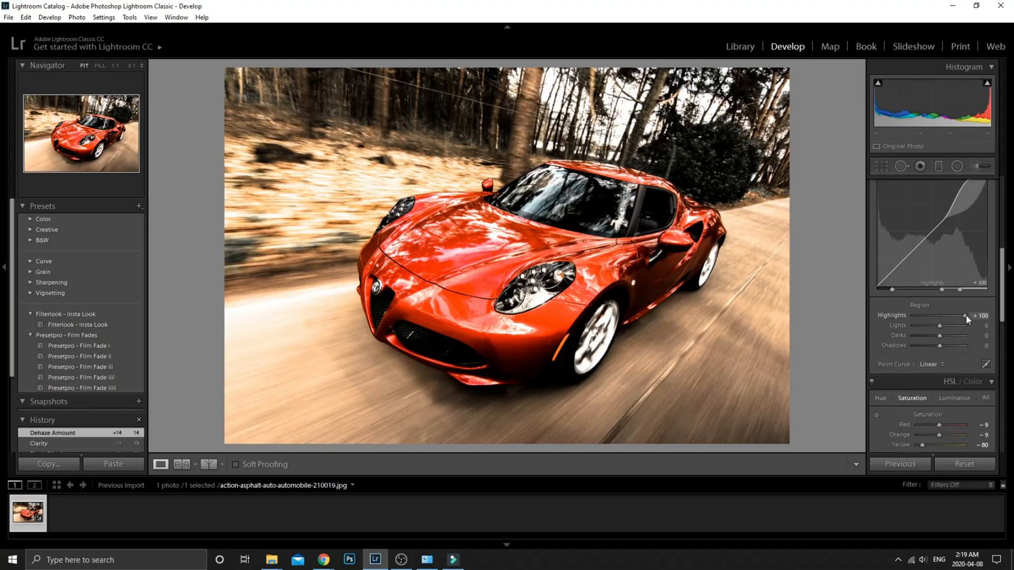
left_click_drag(965, 315, 948, 316)
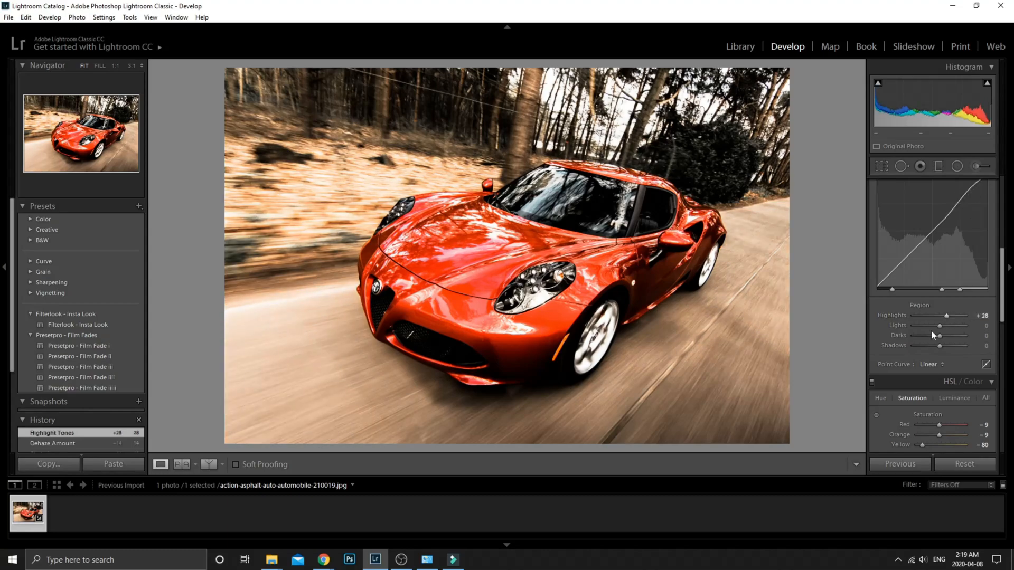
scroll(930, 331, "down", 2)
mouse_move(939, 279)
left_mouse_down()
mouse_move(952, 275)
mouse_move(944, 285)
left_mouse_up()
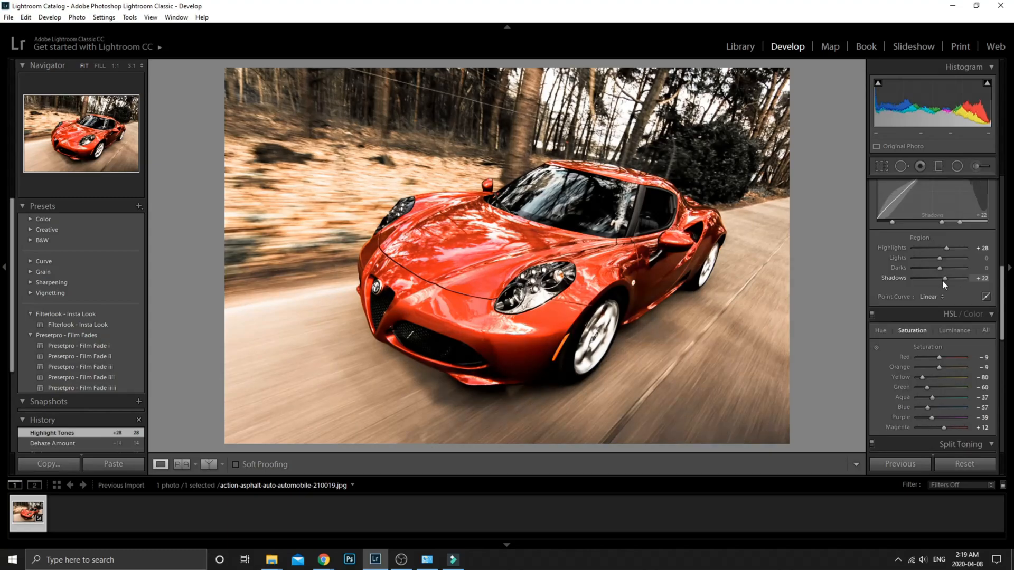
left_click_drag(942, 281, 940, 286)
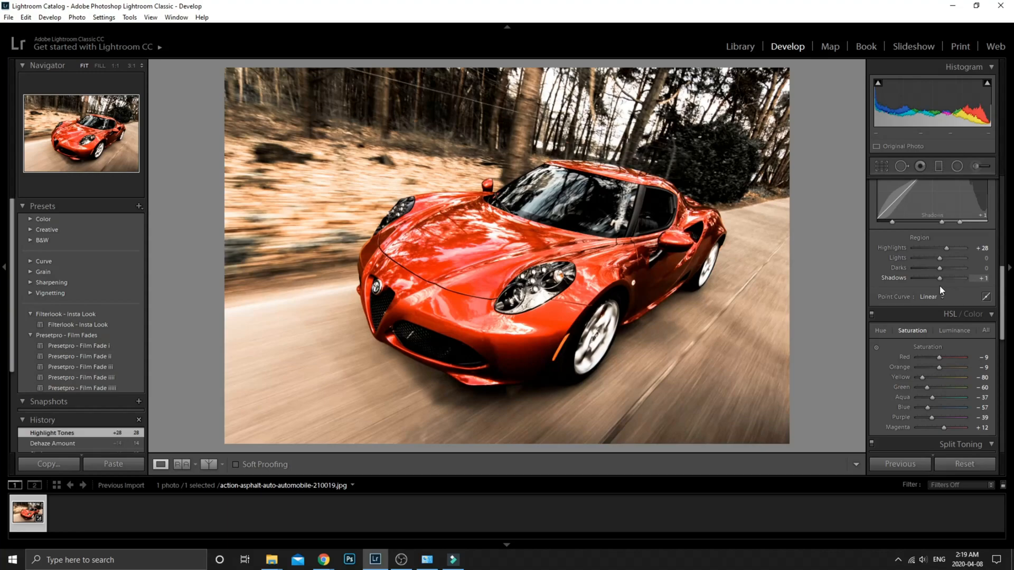
Switch the HSL adjustments to Hue and set the Yellow hue to -27
scroll(906, 356, "down", 2)
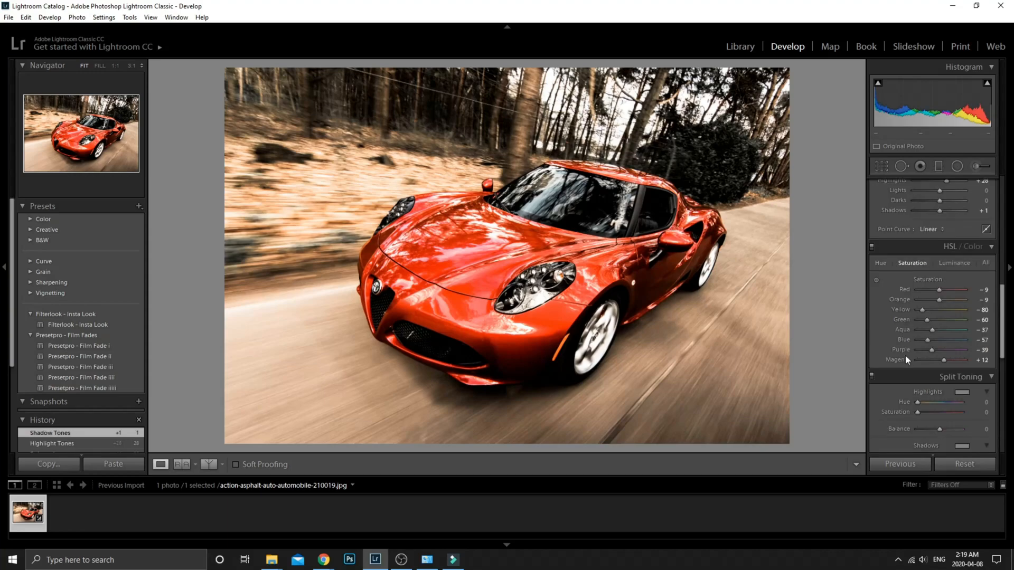
key("ctrl+alt+shift+h")
left_click_drag(939, 309, 903, 308)
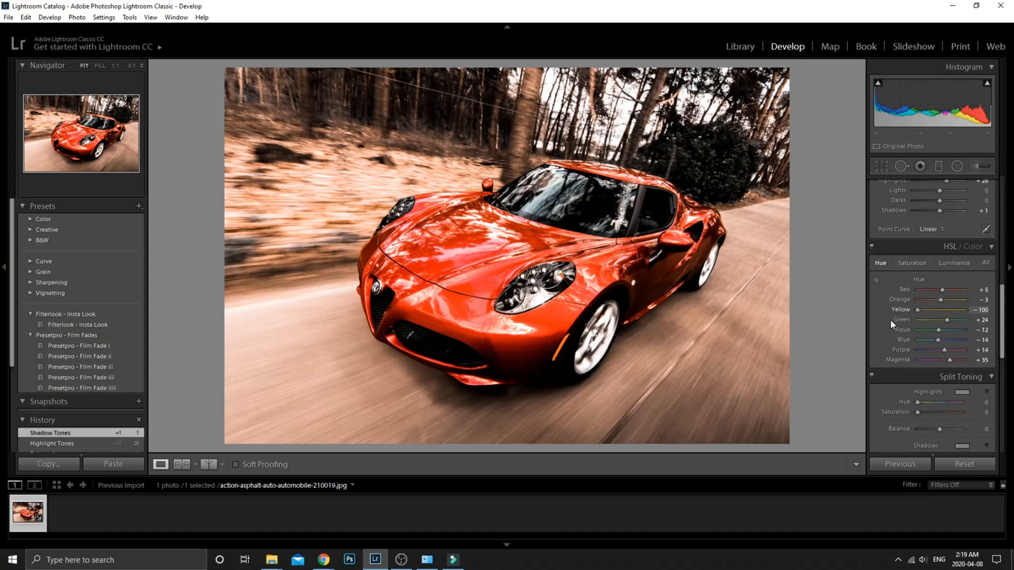
In the HSL Saturation adjustments, set Yellow to -100 and Orange to -33
left_click(918, 263)
left_click_drag(921, 310, 965, 309)
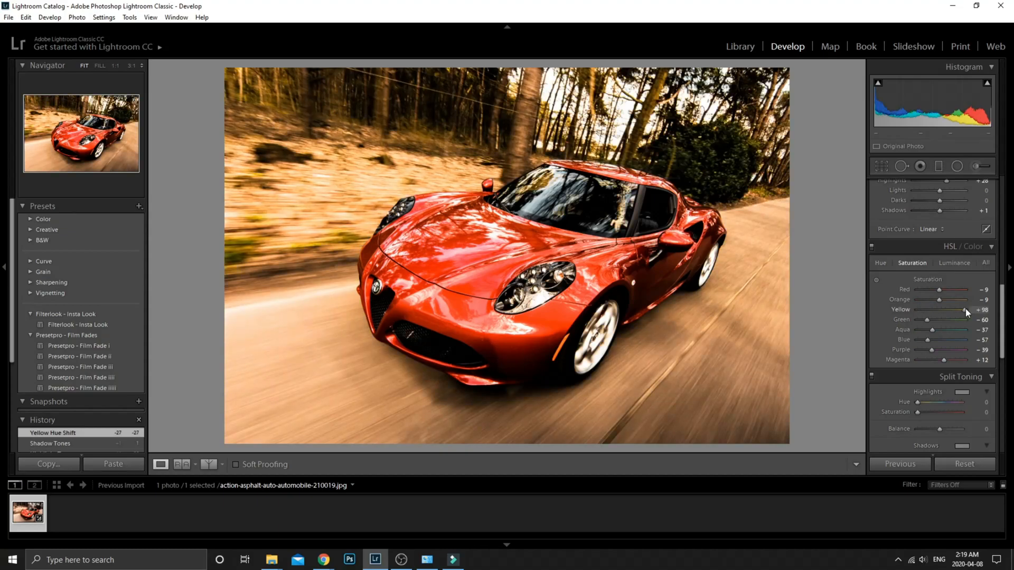
left_click_drag(965, 310, 917, 310)
left_click_drag(939, 300, 894, 304)
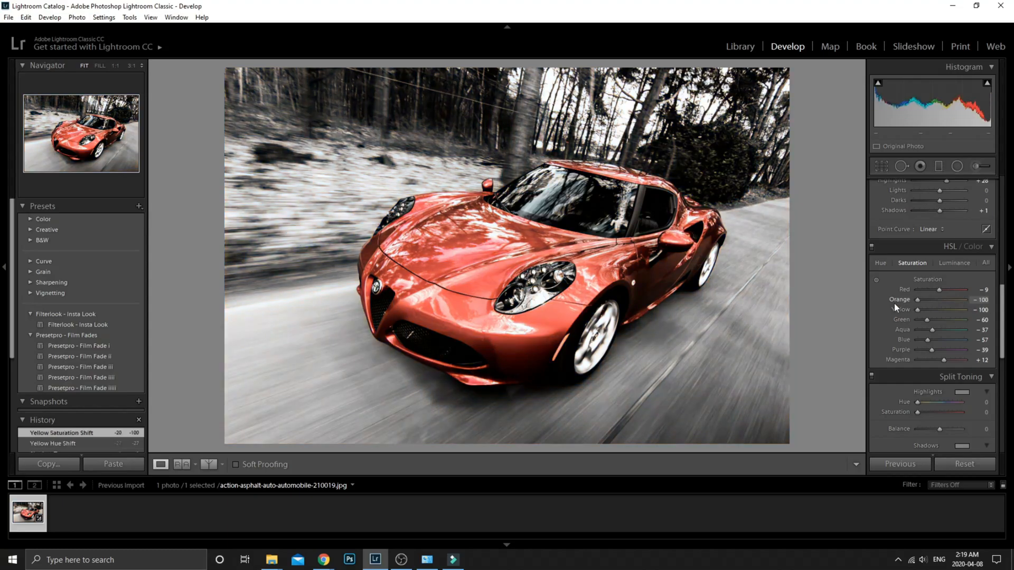
left_click_drag(917, 299, 930, 300)
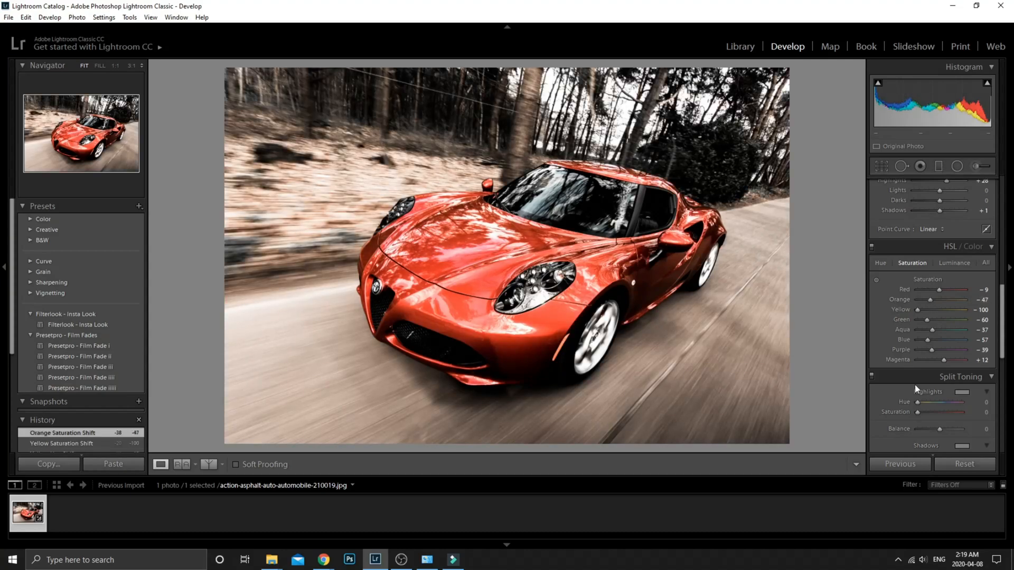
left_click_drag(929, 299, 932, 300)
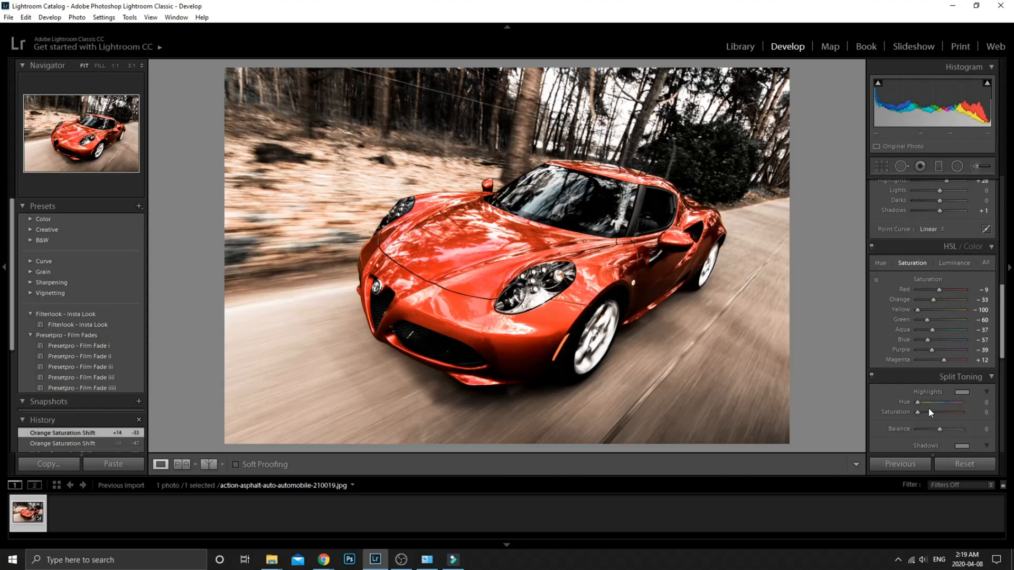
Set the Sharpening Amount to 75 in the Detail adjustments
scroll(935, 409, "down", 5)
left_click_drag(941, 405, 942, 405)
scroll(898, 383, "down", 2)
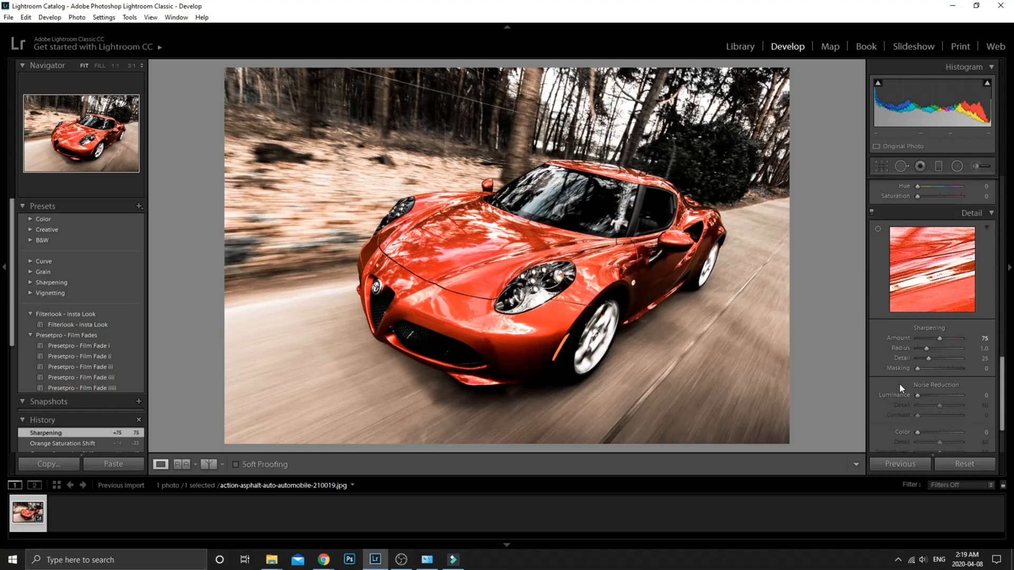
Set the Sharpening Amount to 39, then set the Noise Reduction Luminance to 13 and its Contrast to 17
left_click_drag(917, 395, 951, 395)
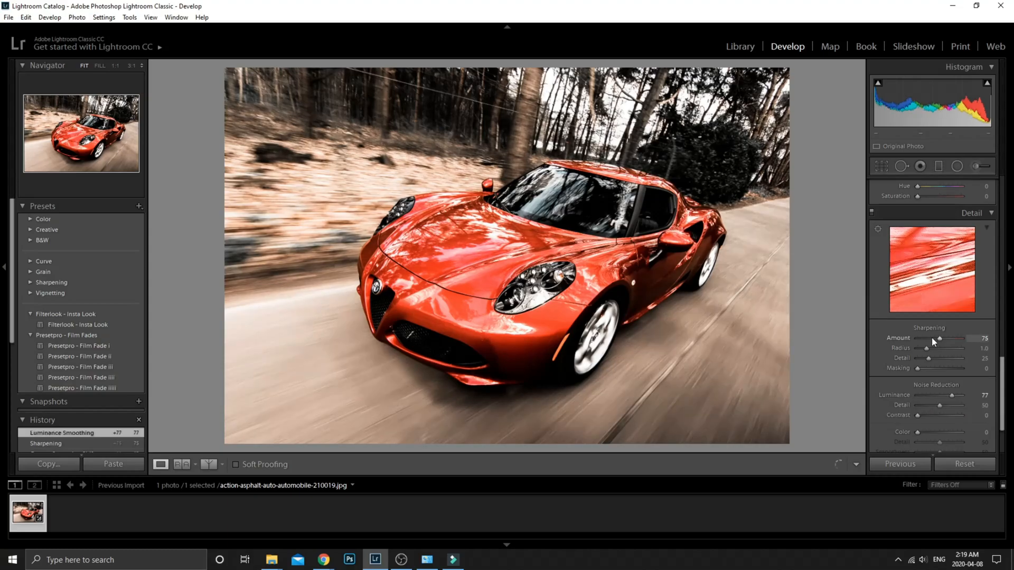
left_click(931, 337)
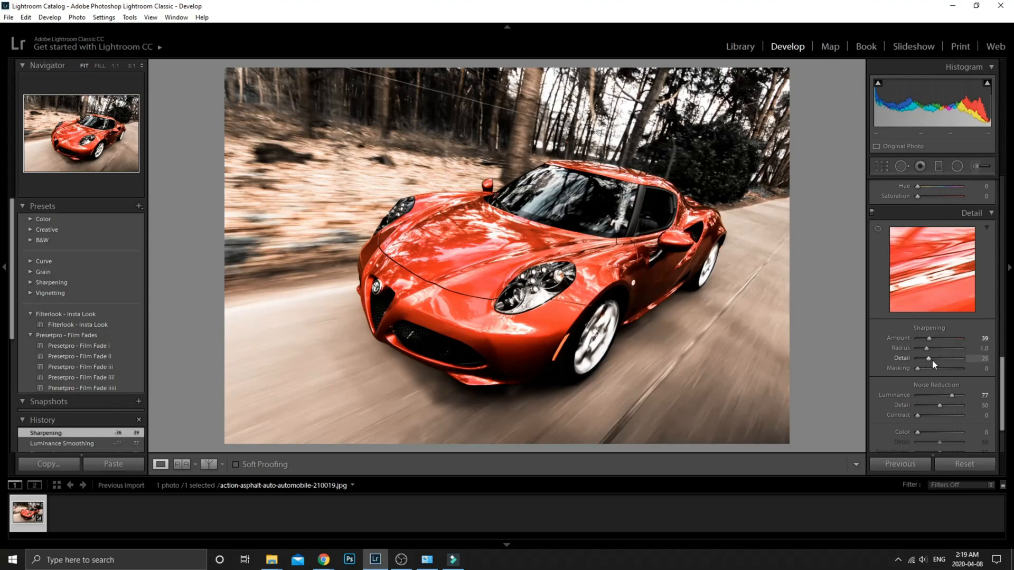
left_click(923, 395)
Add a post-crop vignette with Amount -31, Midpoint 15 and Roundness -17
scroll(927, 403, "down", 2)
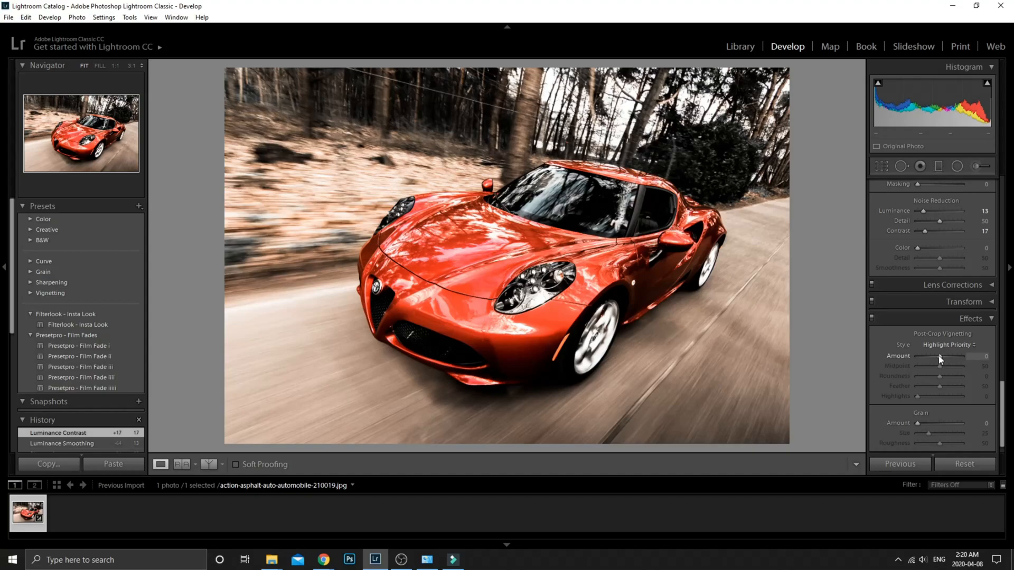
left_click_drag(939, 356, 933, 357)
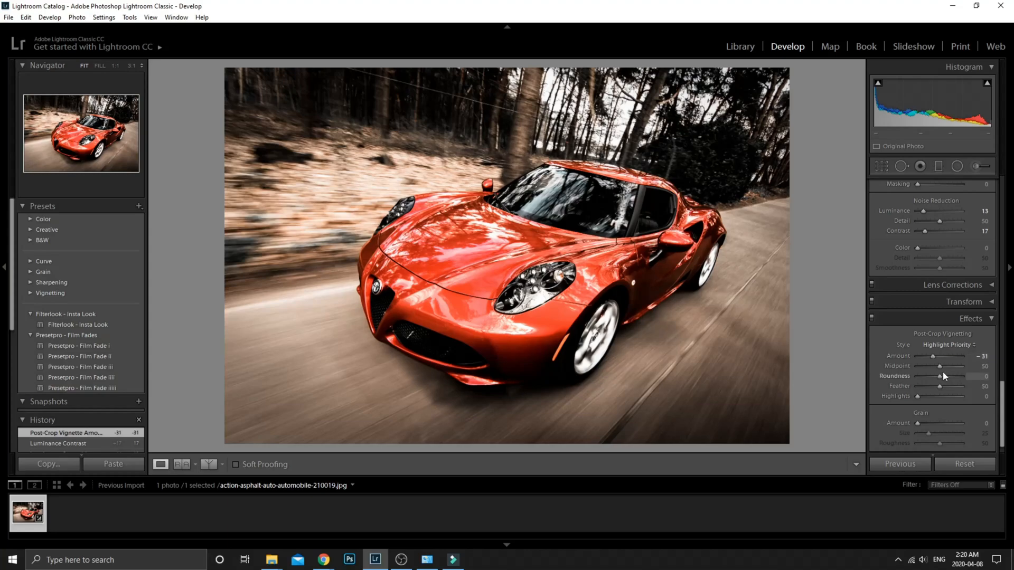
left_click_drag(942, 371, 925, 372)
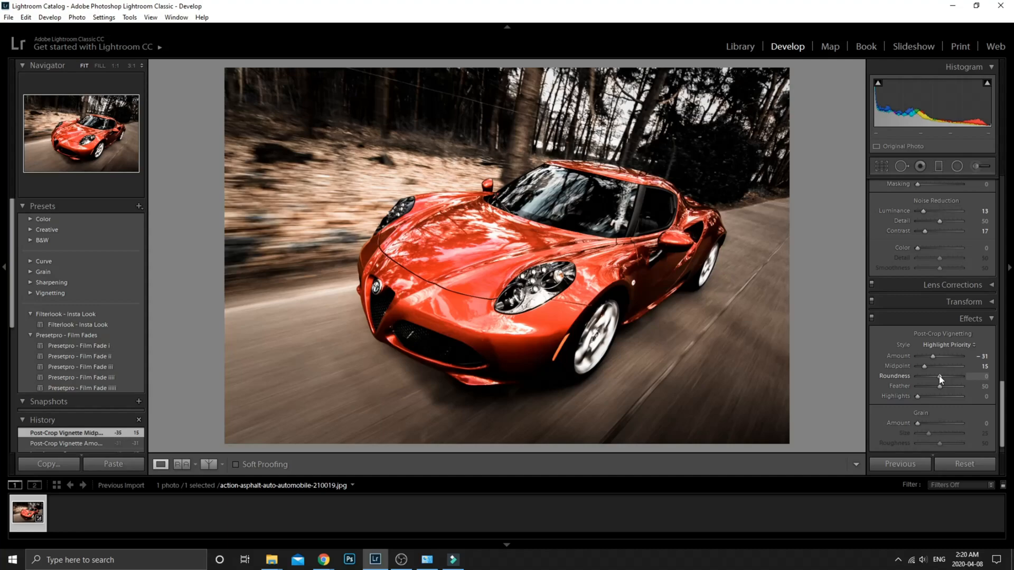
left_click_drag(939, 375, 936, 376)
scroll(954, 419, "down", 1)
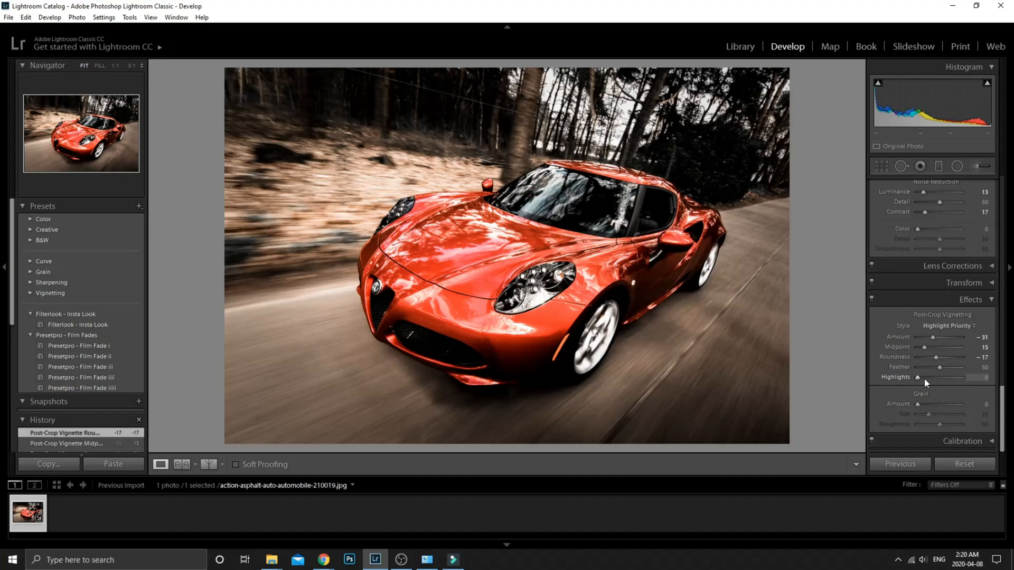
Refine the Noise Reduction by setting Luminance to 8, its Detail to 62 and Color to 1
scroll(898, 280, "up", 10)
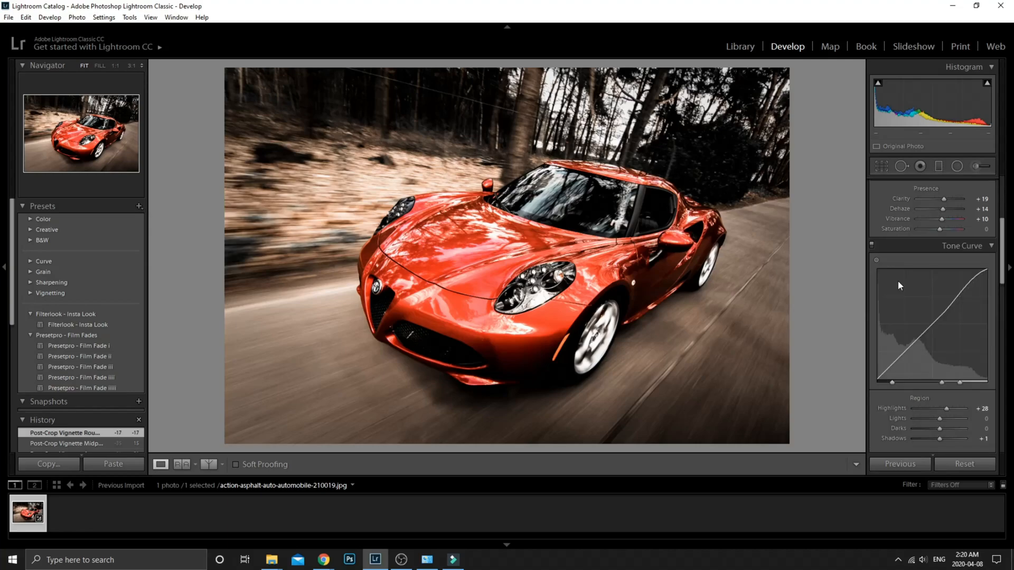
scroll(929, 306, "down", 3)
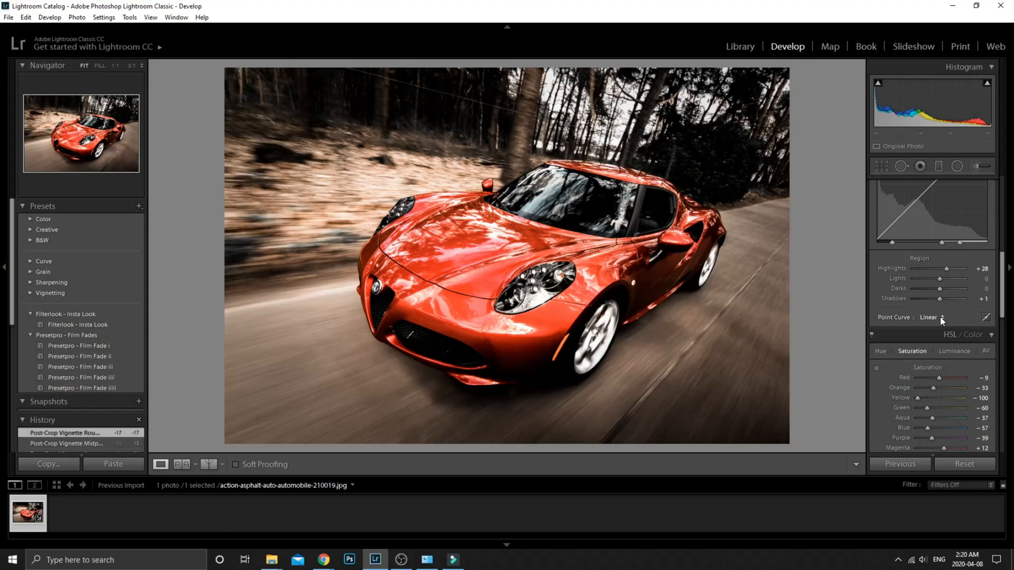
scroll(929, 325, "down", 5)
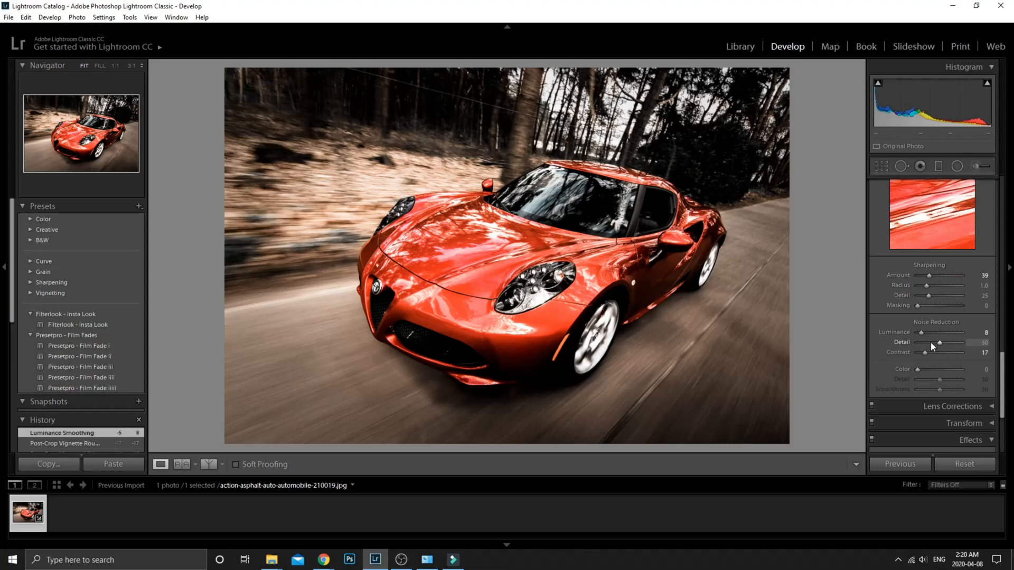
left_click_drag(930, 341, 937, 341)
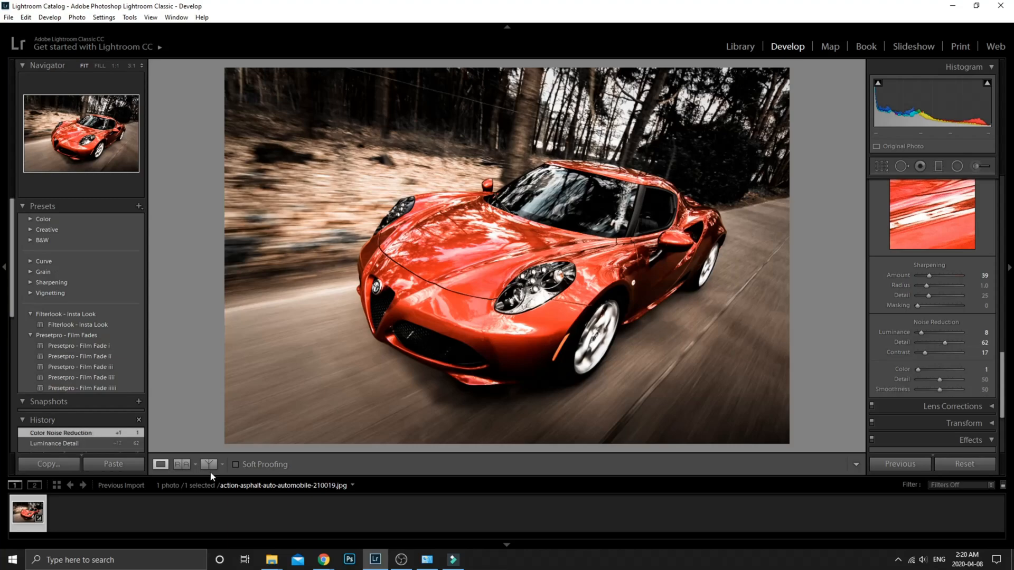
Compare the original and edited car photo in the split and side-by-side before/after views, ending on side-by-side
left_click(209, 464)
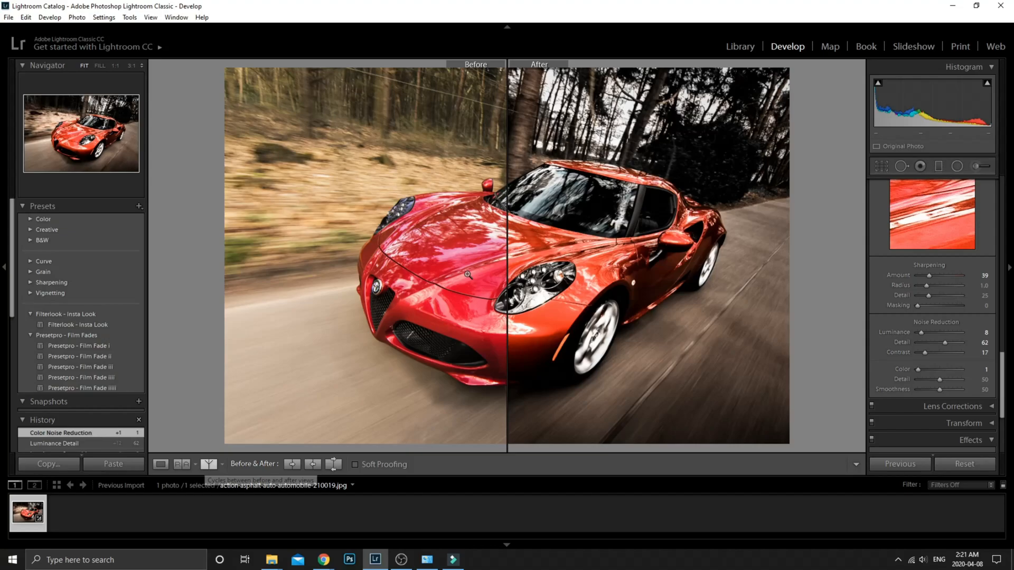
left_click(209, 465)
left_click(208, 468)
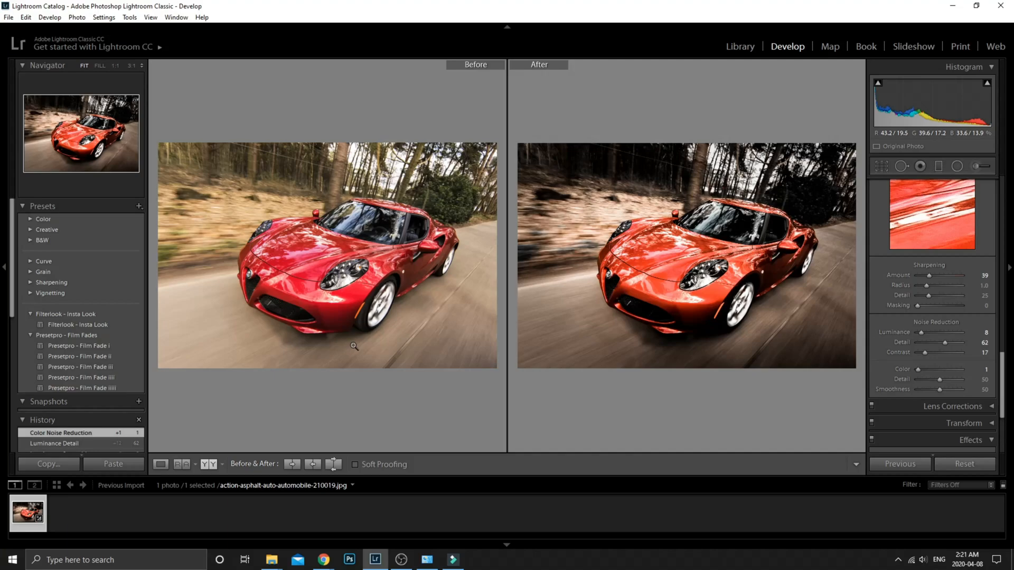
key("shift+y")
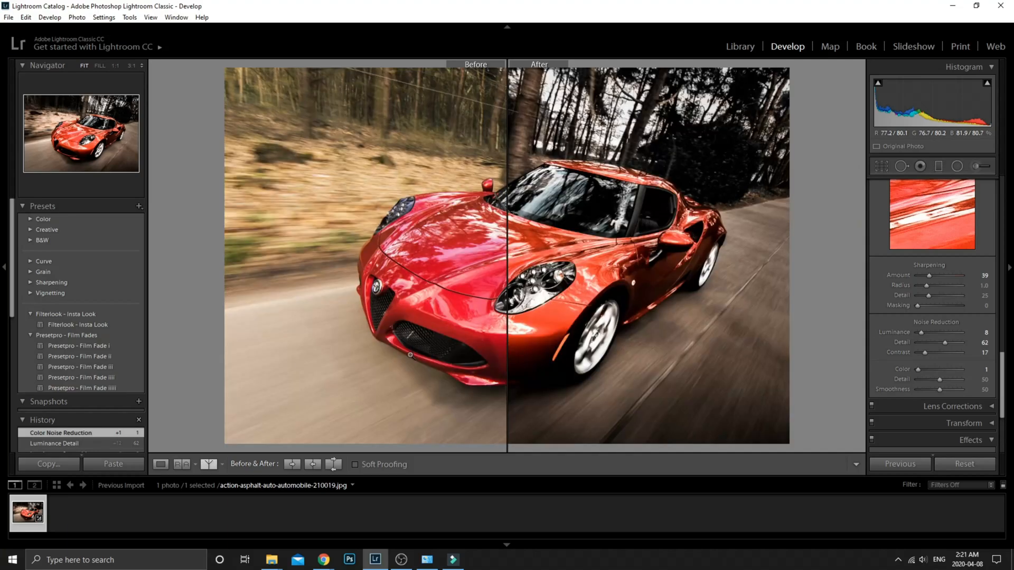
left_click(212, 468)
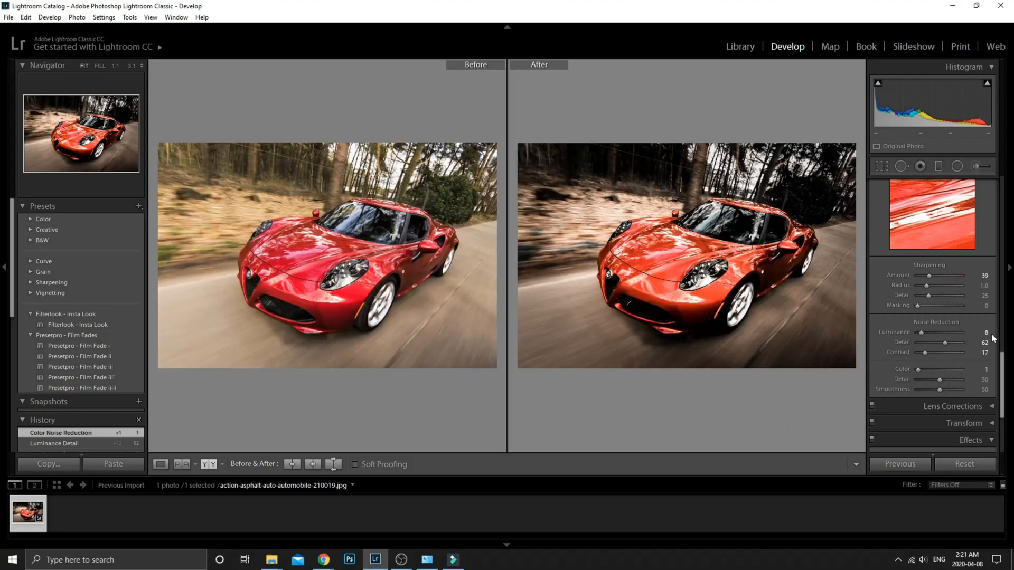